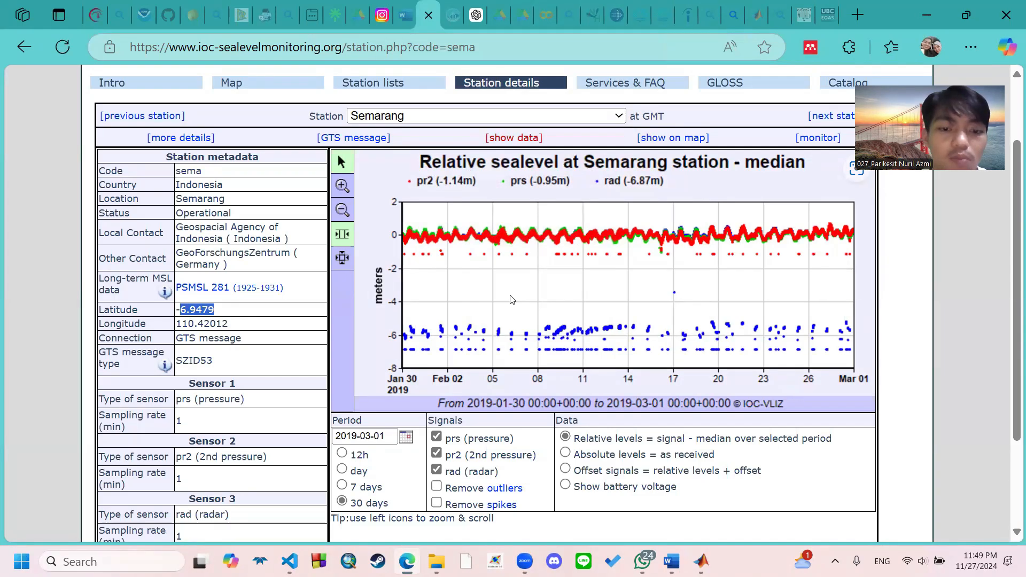
Set the Semarang station's period end date to 2019-03-01 and open the 30-day sea level data as a table.
{"action": "left_click", "coordinate": [406, 437]}
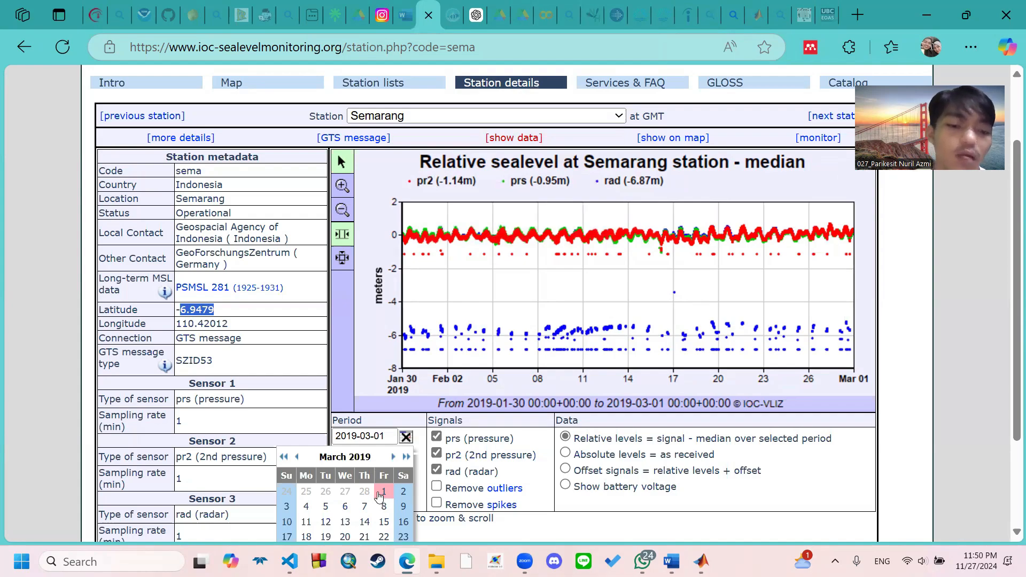
{"action": "left_click", "coordinate": [411, 423]}
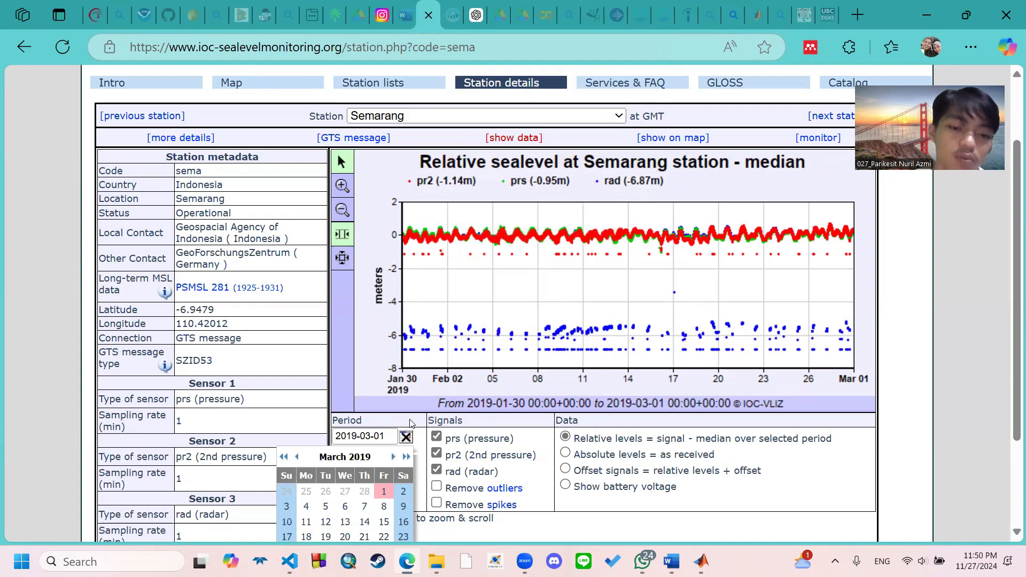
{"action": "left_click", "coordinate": [382, 495]}
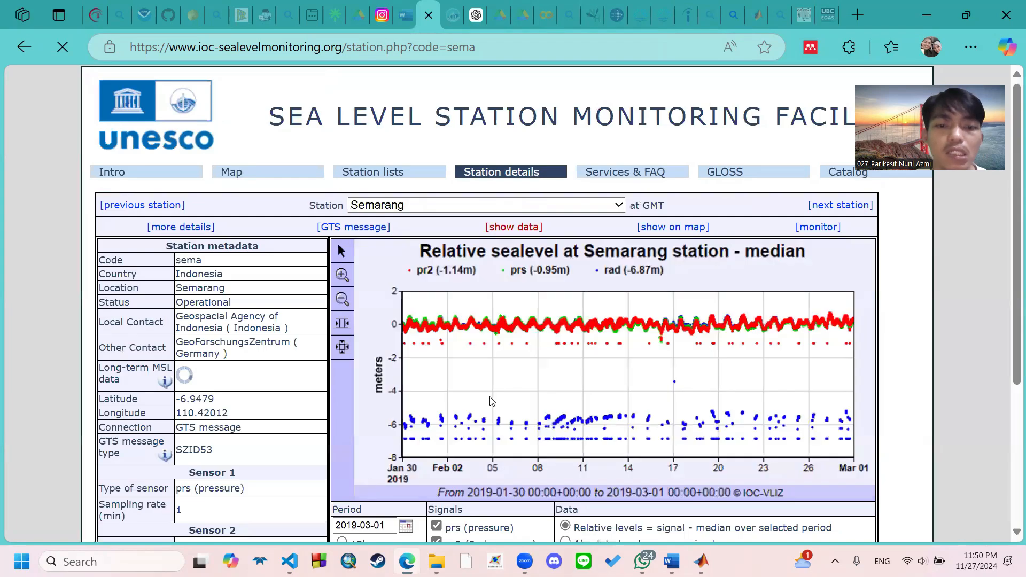
{"action": "scroll", "coordinate": [491, 402], "scroll_direction": "down", "scroll_amount": 2}
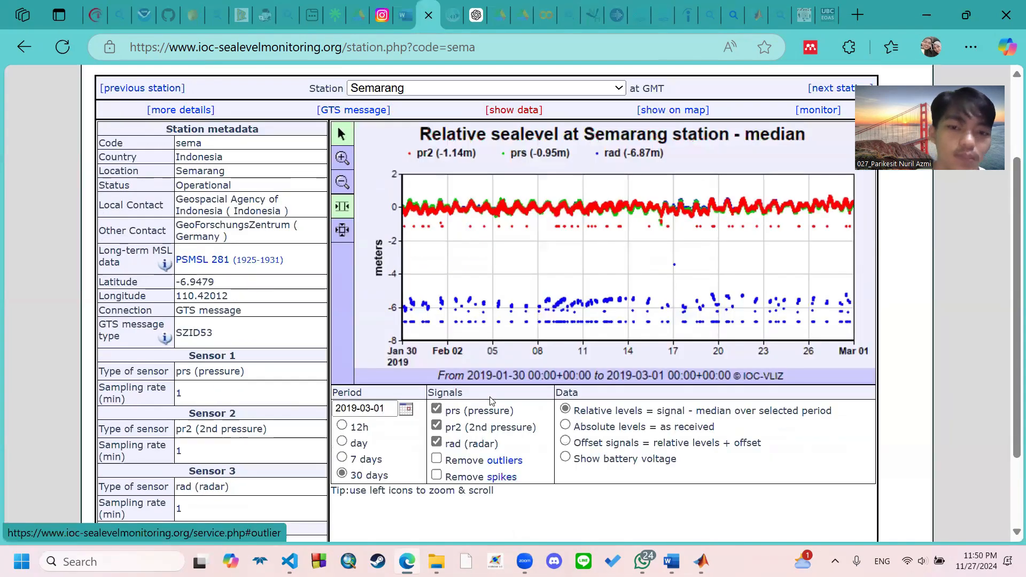
{"action": "left_click", "coordinate": [510, 109]}
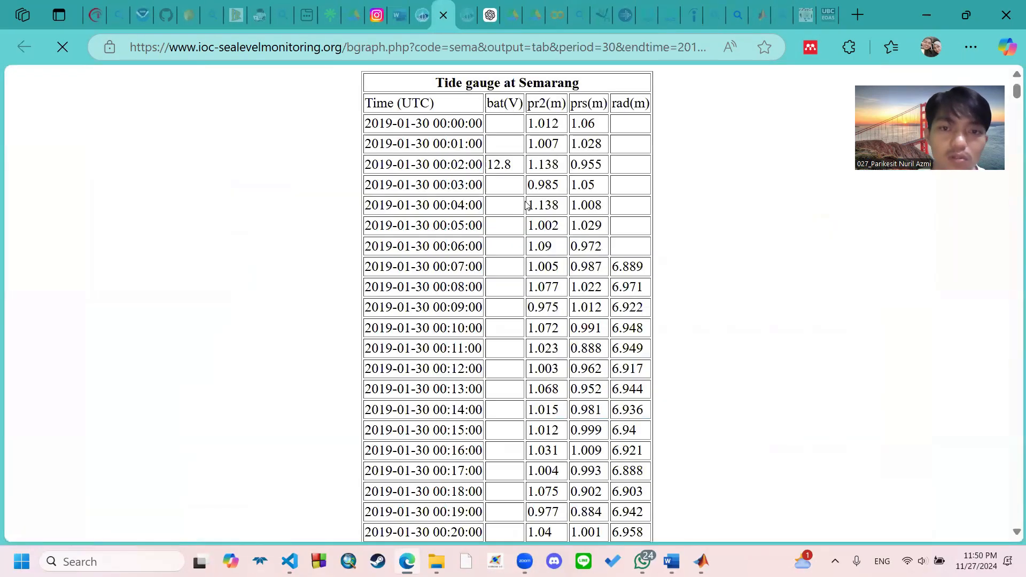
{"action": "scroll", "coordinate": [527, 206], "scroll_direction": "down", "scroll_amount": 20}
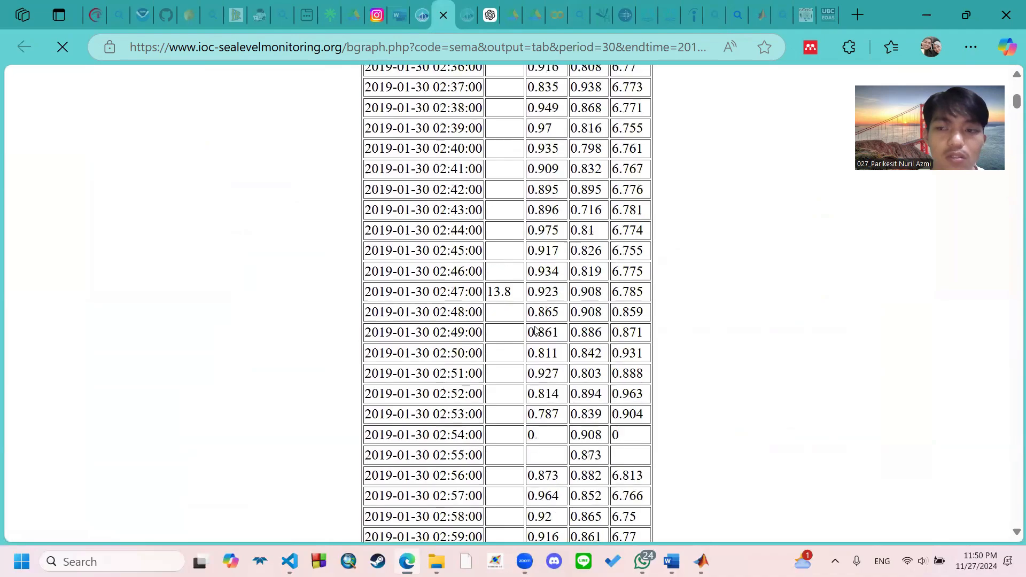
{"action": "scroll", "coordinate": [537, 334], "scroll_direction": "down", "scroll_amount": 20}
{"action": "scroll", "coordinate": [540, 336], "scroll_direction": "down", "scroll_amount": 20}
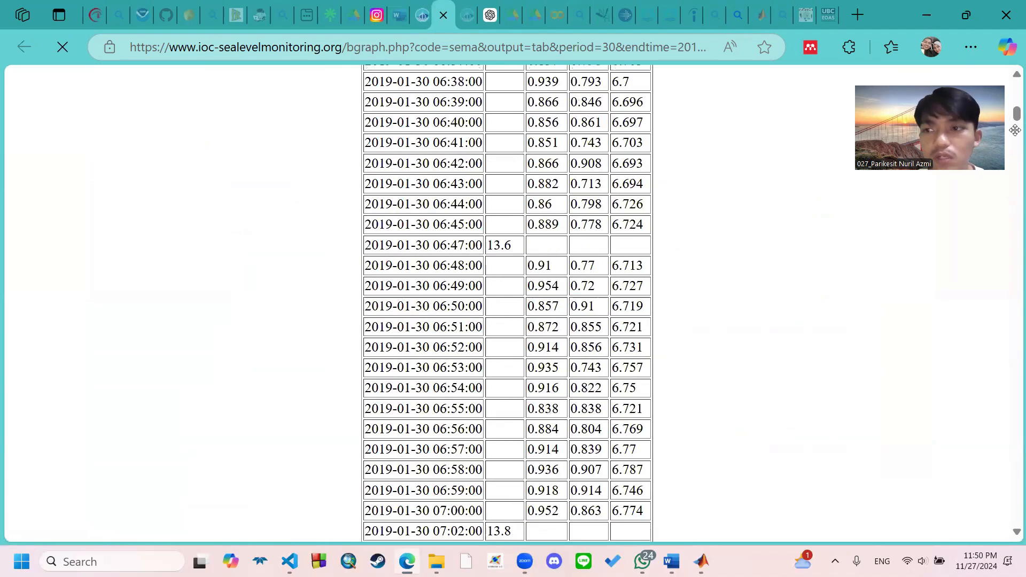
{"action": "left_click_drag", "start_coordinate": [1012, 346], "coordinate": [1010, 549]}
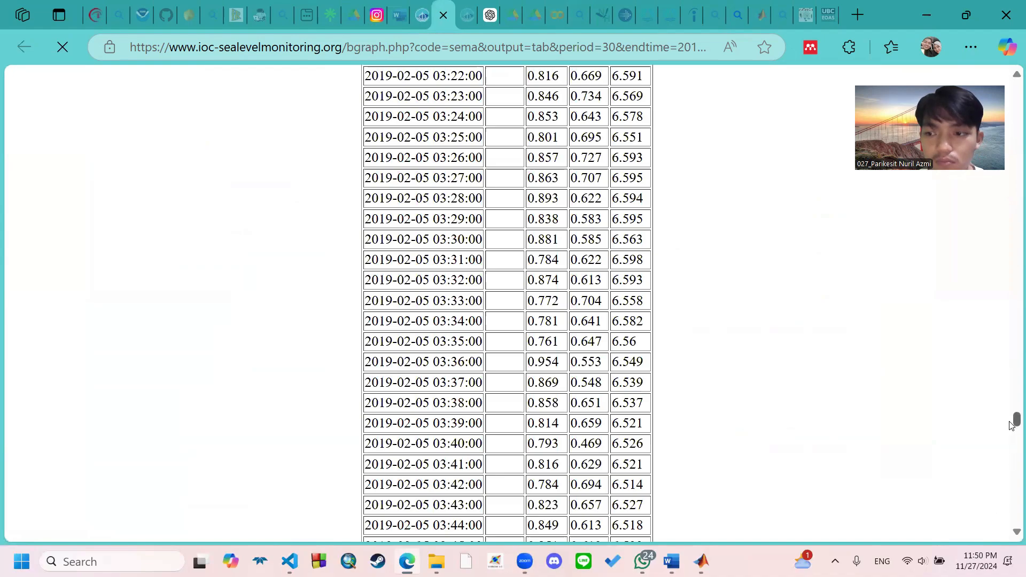
{"action": "left_click_drag", "start_coordinate": [1012, 404], "coordinate": [1010, 553]}
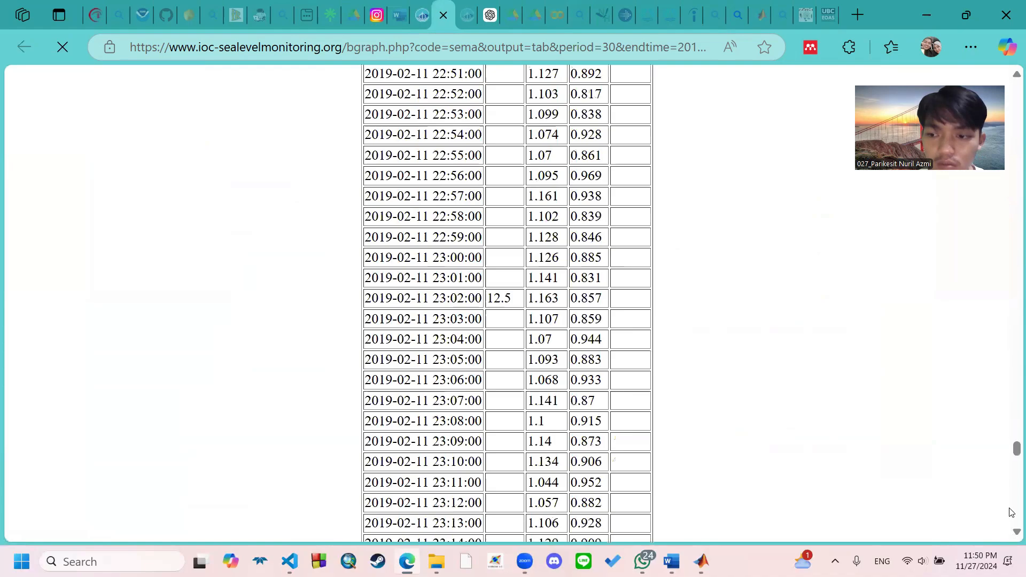
{"action": "left_click", "coordinate": [1011, 397]}
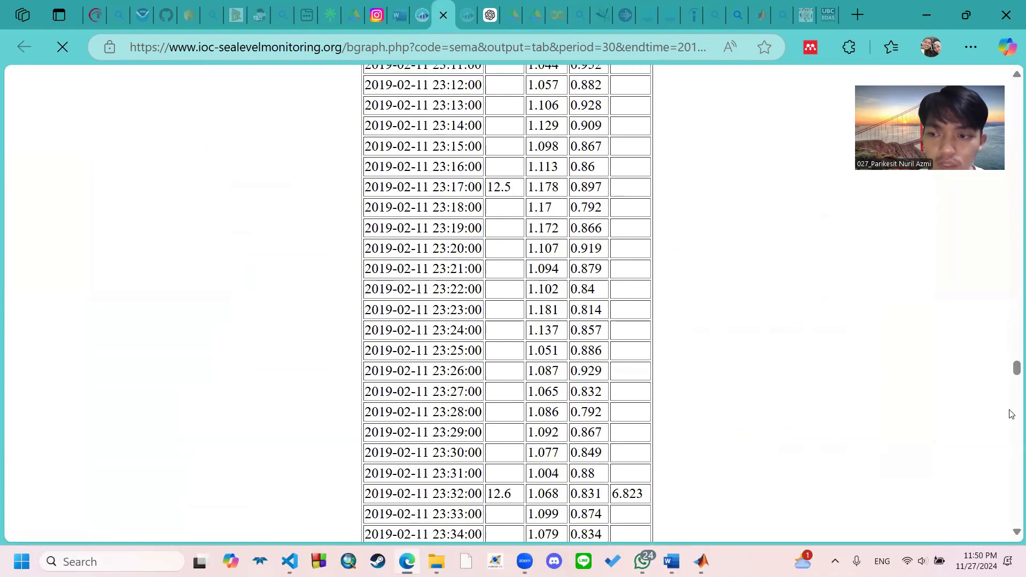
{"action": "left_click", "coordinate": [1012, 288]}
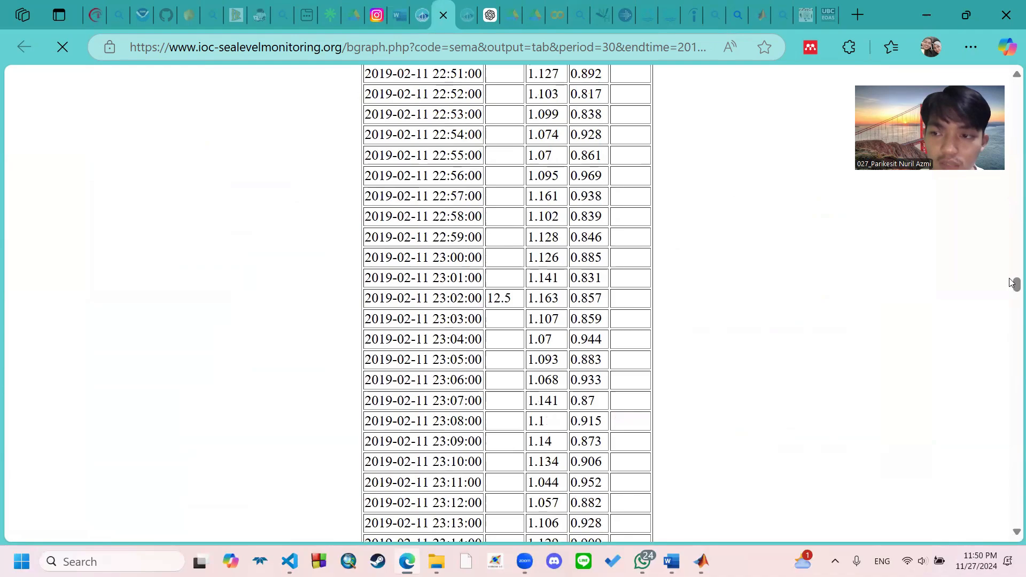
{"action": "left_click_drag", "start_coordinate": [1012, 280], "coordinate": [1009, 554]}
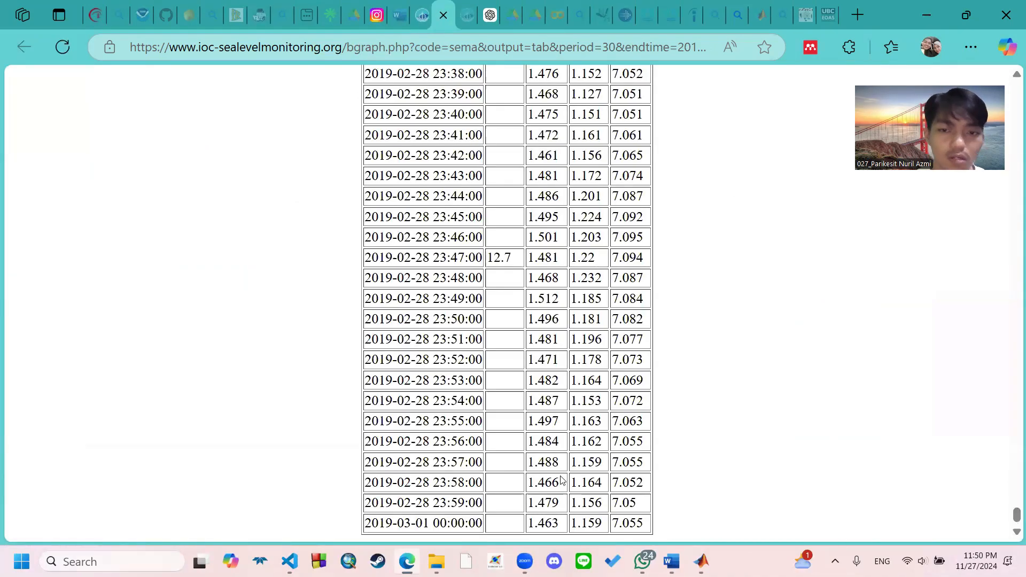
{"action": "key", "text": "ctrl+a"}
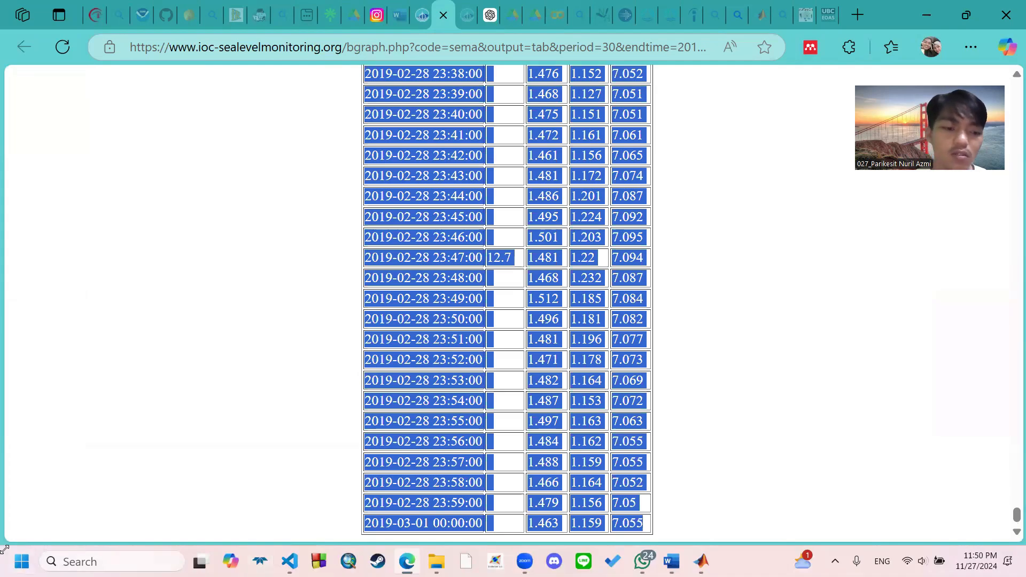
Open Excel, create a blank workbook and paste the copied tide gauge table at cell A1.
{"action": "left_click", "coordinate": [22, 561]}
{"action": "left_click", "coordinate": [206, 178]}
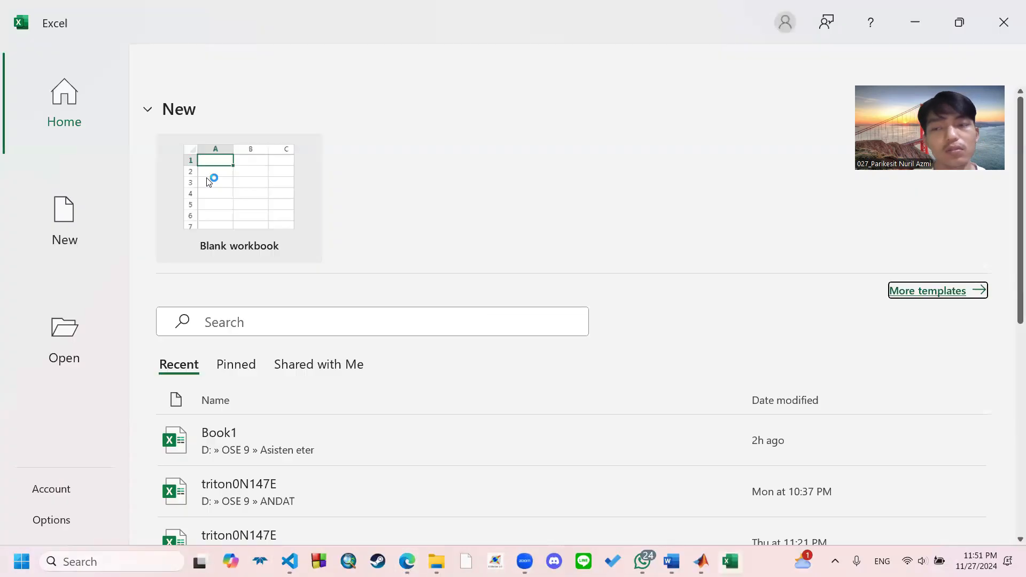
{"action": "left_click", "coordinate": [210, 180]}
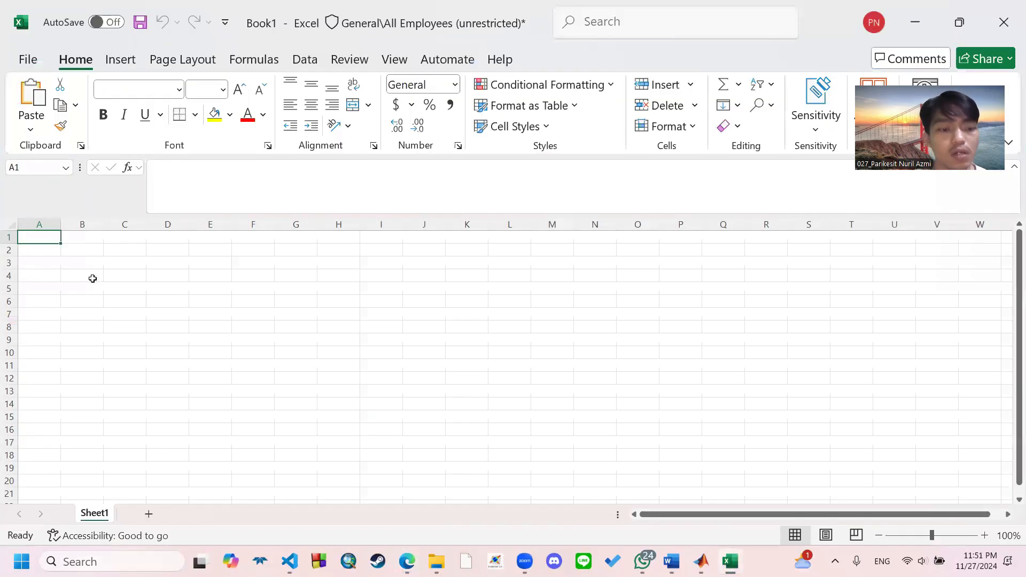
{"action": "key", "text": "ctrl+v"}
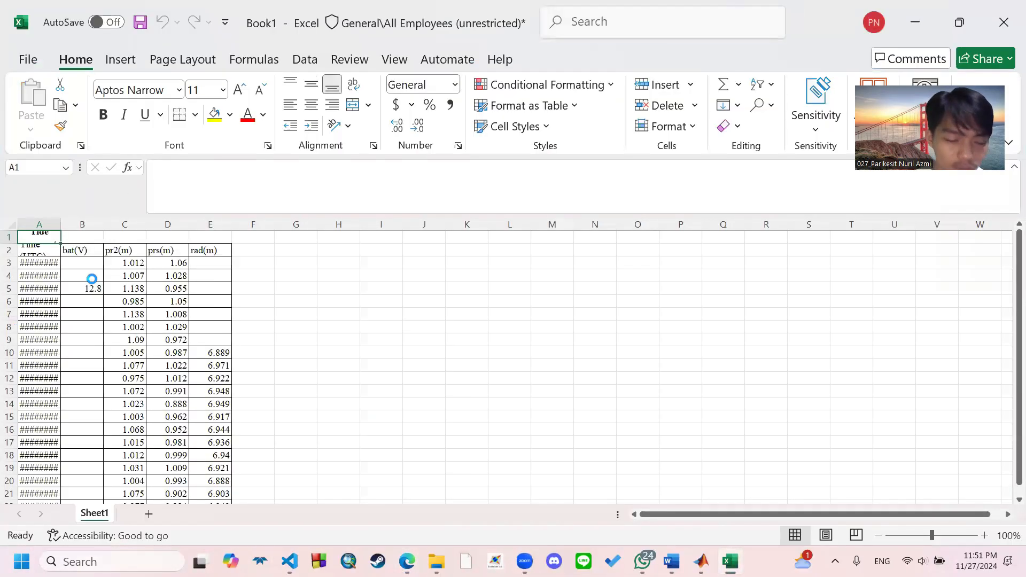
Delete the merged "Tide gauge at Semarang" title cell, shifting cells up, and autofit the Time (UTC) column's width.
{"action": "left_click", "coordinate": [40, 238]}
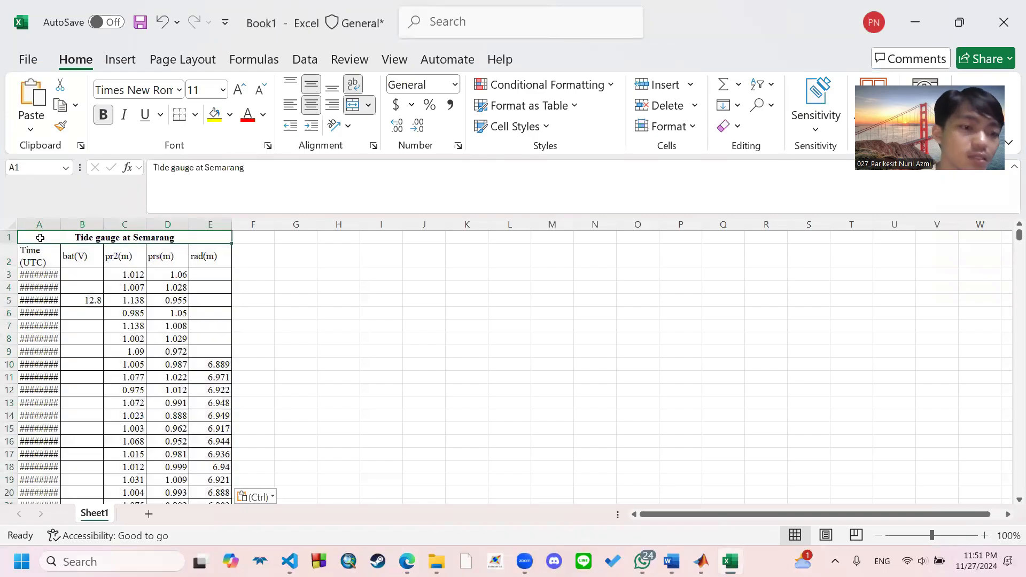
{"action": "right_click", "coordinate": [40, 238]}
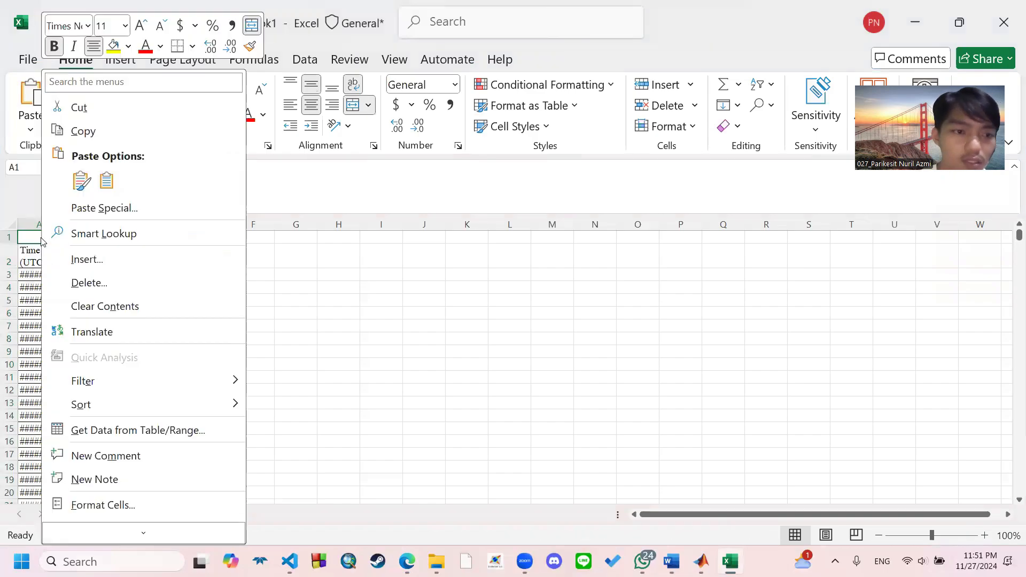
{"action": "left_click", "coordinate": [176, 294]}
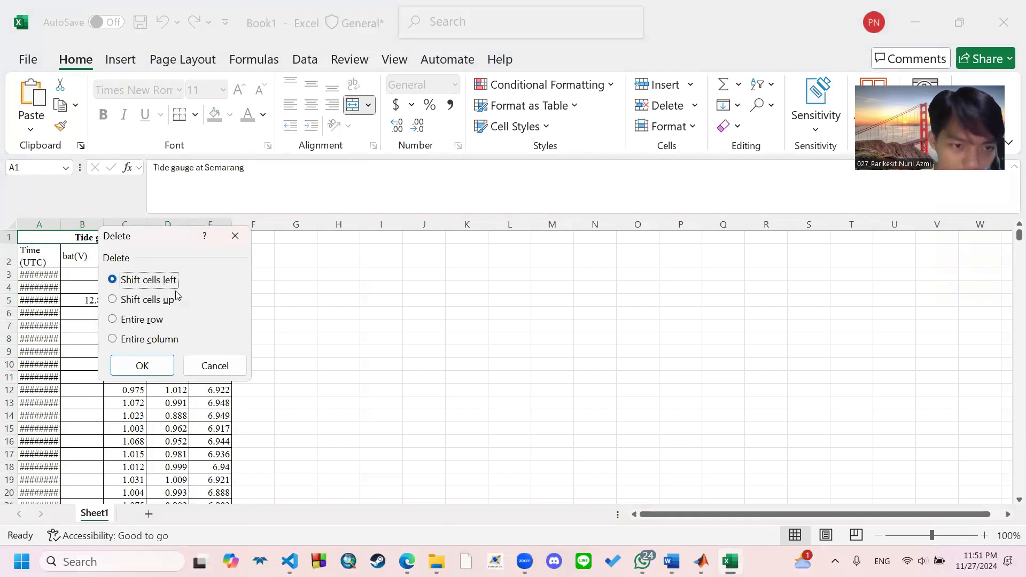
{"action": "left_click", "coordinate": [152, 301]}
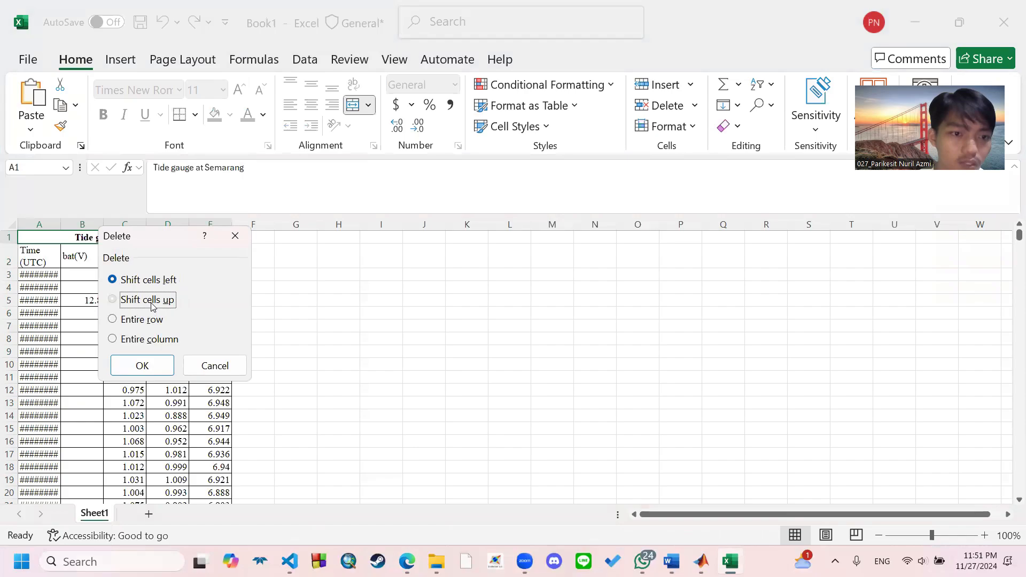
{"action": "left_click", "coordinate": [156, 363]}
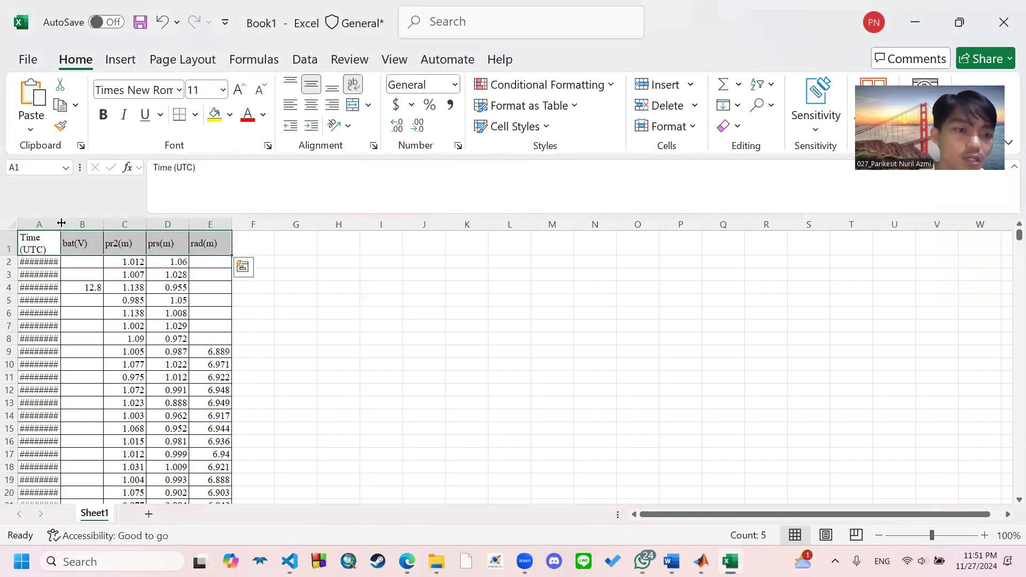
{"action": "double_click", "coordinate": [61, 224]}
Delete all 1/30/2019 and 1/31/2019 records in columns A to E, shifting the remaining cells up.
{"action": "left_click", "coordinate": [45, 262]}
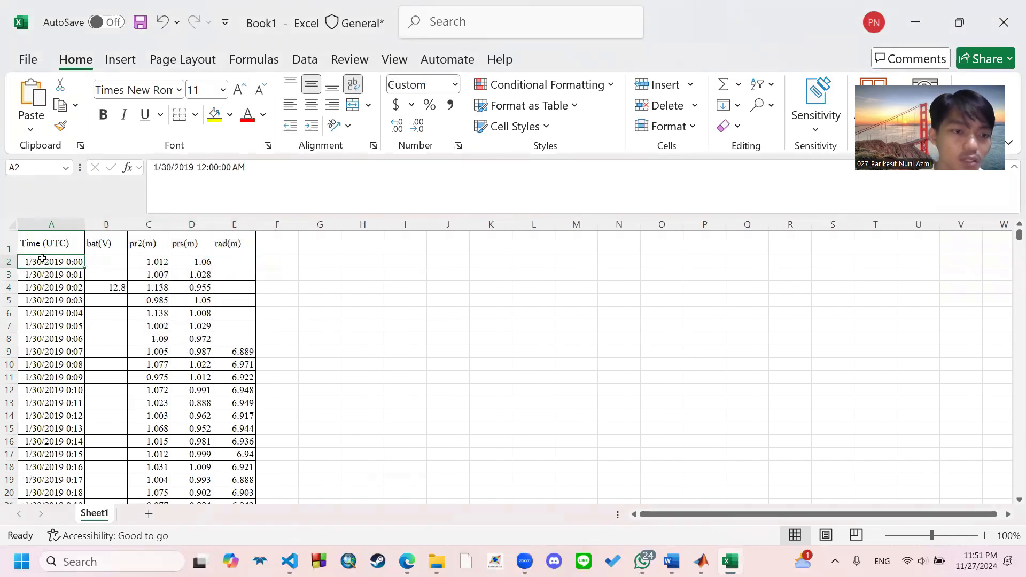
{"action": "key", "text": "shift+Right"}
{"action": "key", "text": "shift+Right"}
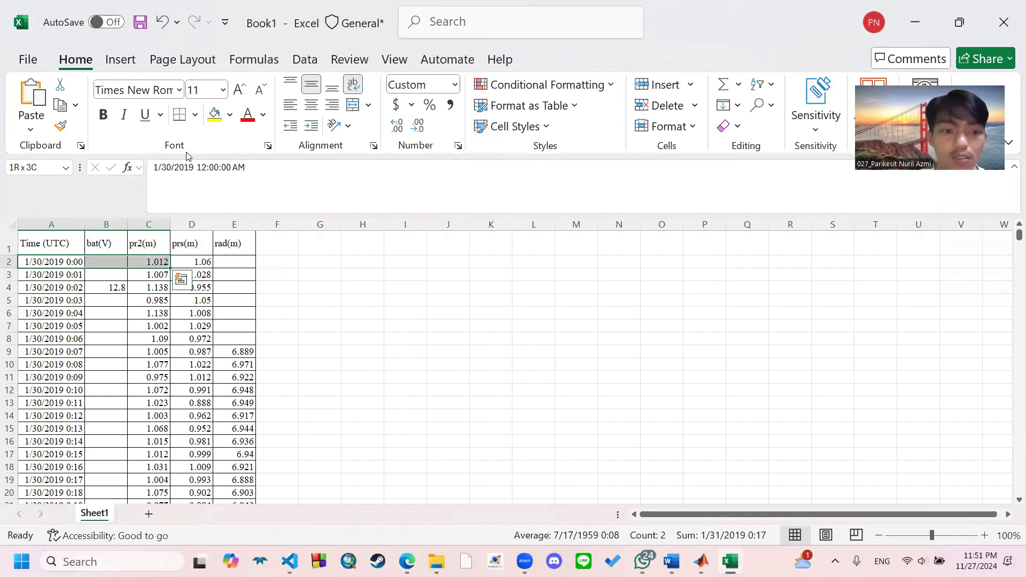
{"action": "left_click_drag", "start_coordinate": [47, 265], "coordinate": [237, 414]}
{"action": "right_click", "coordinate": [236, 415]}
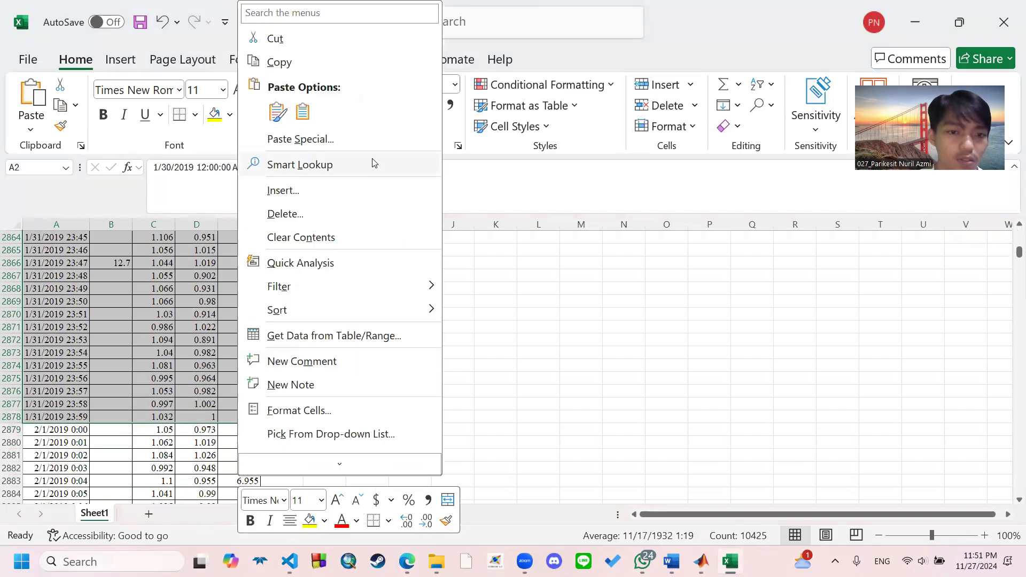
{"action": "left_click", "coordinate": [321, 214]}
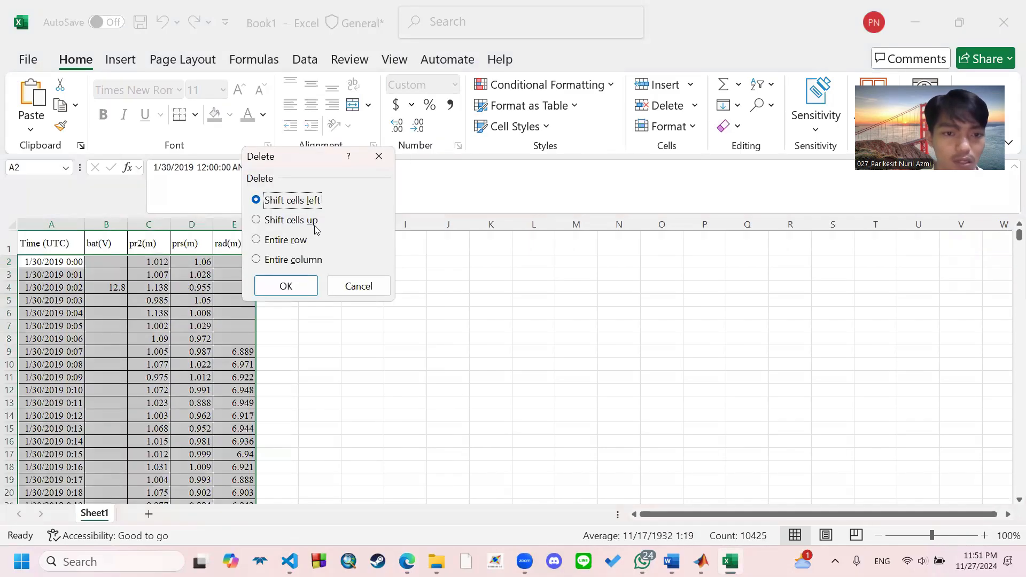
{"action": "left_click", "coordinate": [297, 221]}
{"action": "left_click", "coordinate": [289, 285]}
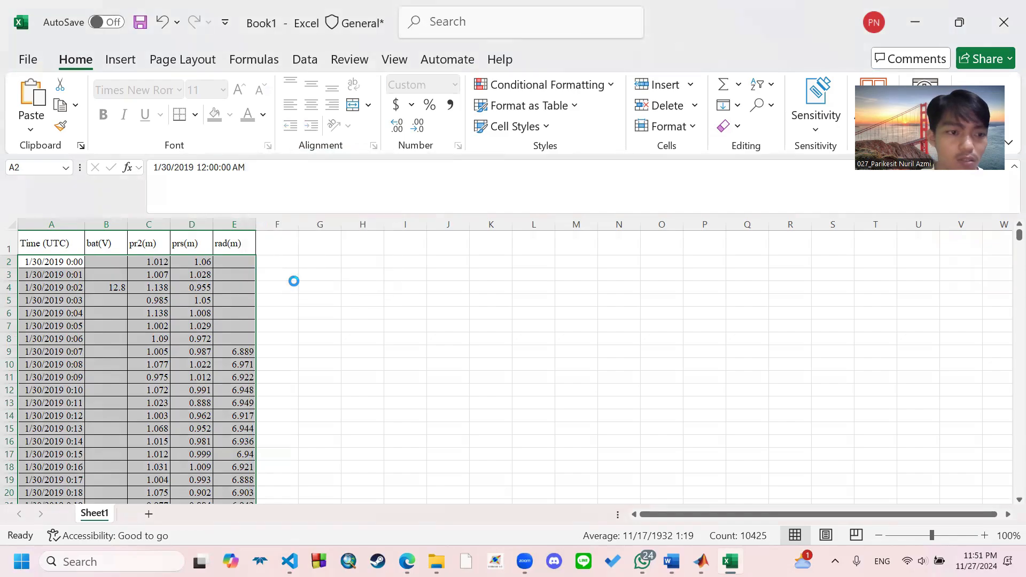
{"action": "left_click", "coordinate": [46, 251]}
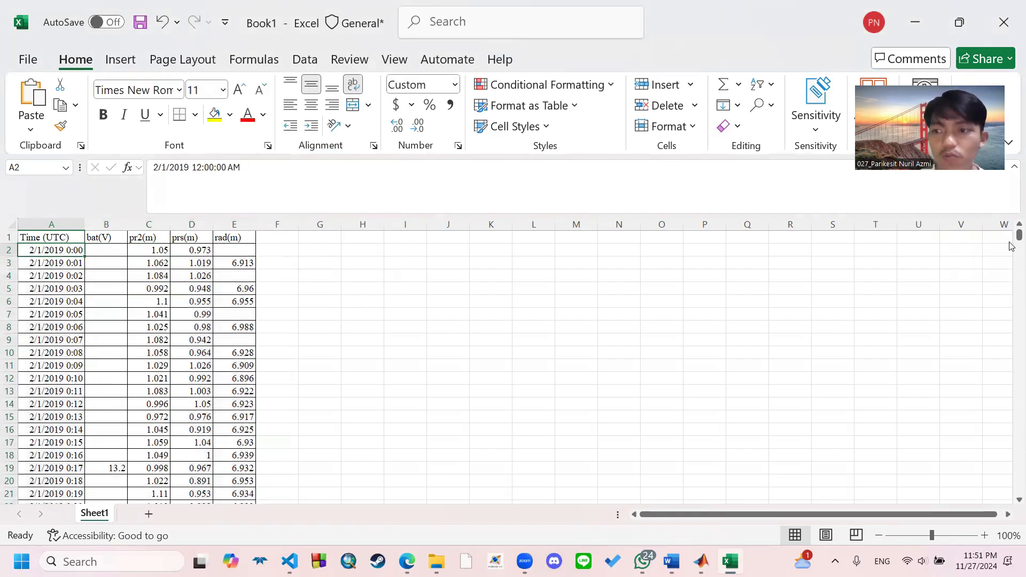
Delete the cells of the final 3/1/2019 0:00 record in row 39782, across columns A to E.
{"action": "scroll", "coordinate": [1011, 246], "scroll_direction": "down", "scroll_amount": 20}
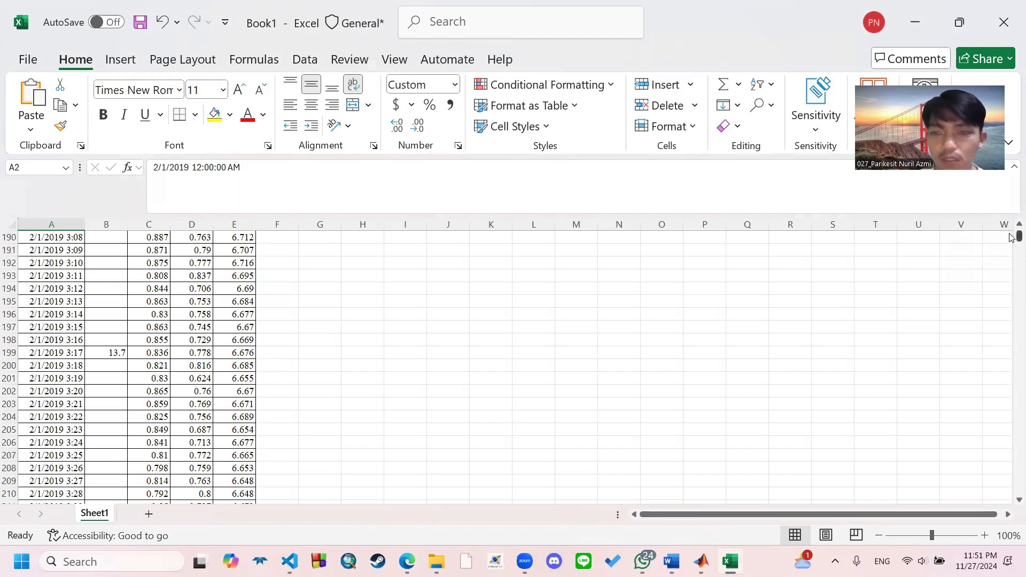
{"action": "left_click", "coordinate": [62, 284]}
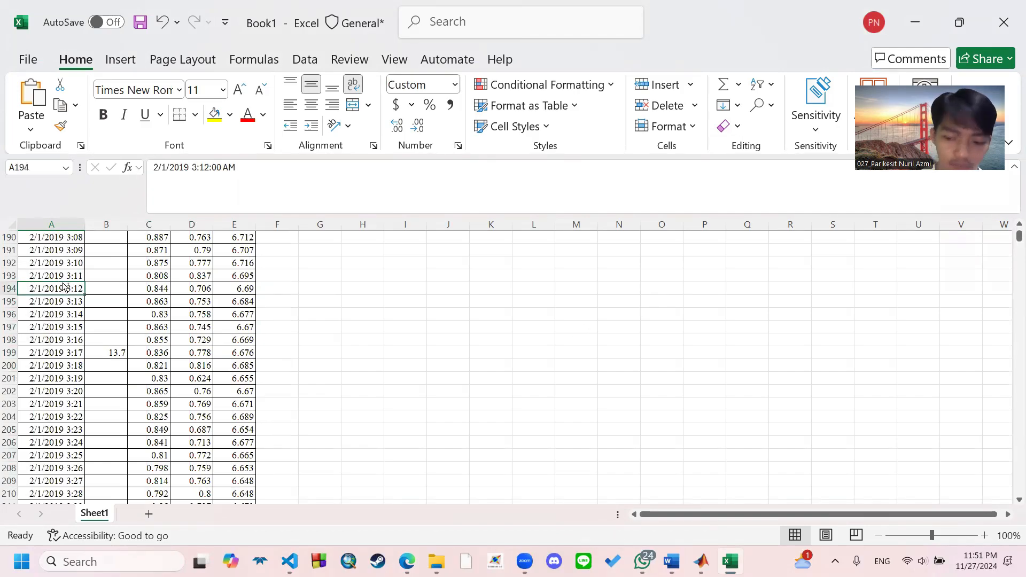
{"action": "key", "text": "ctrl+Down"}
{"action": "key", "text": "Down"}
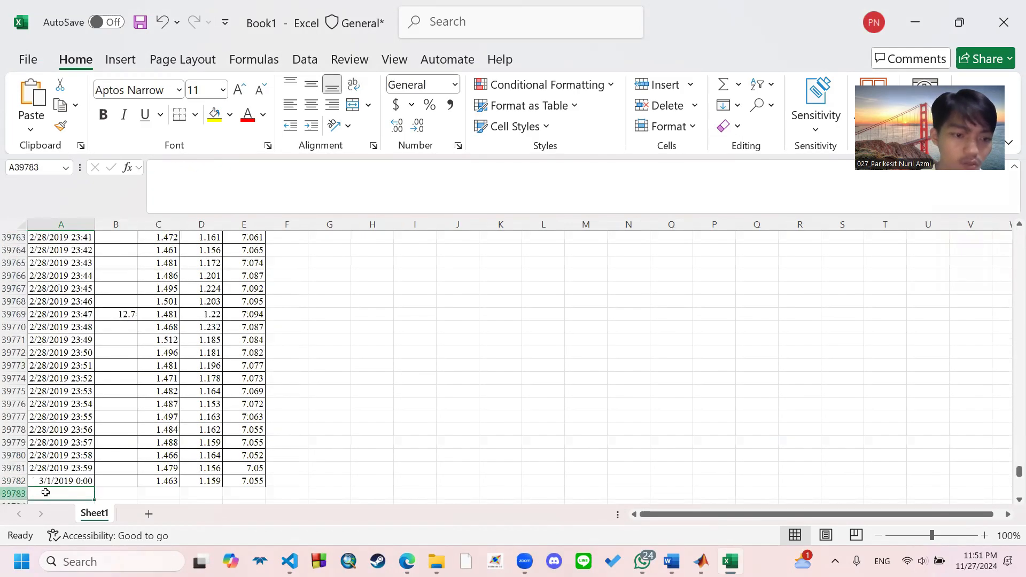
{"action": "left_click_drag", "start_coordinate": [70, 481], "coordinate": [256, 482]}
{"action": "right_click", "coordinate": [258, 482]}
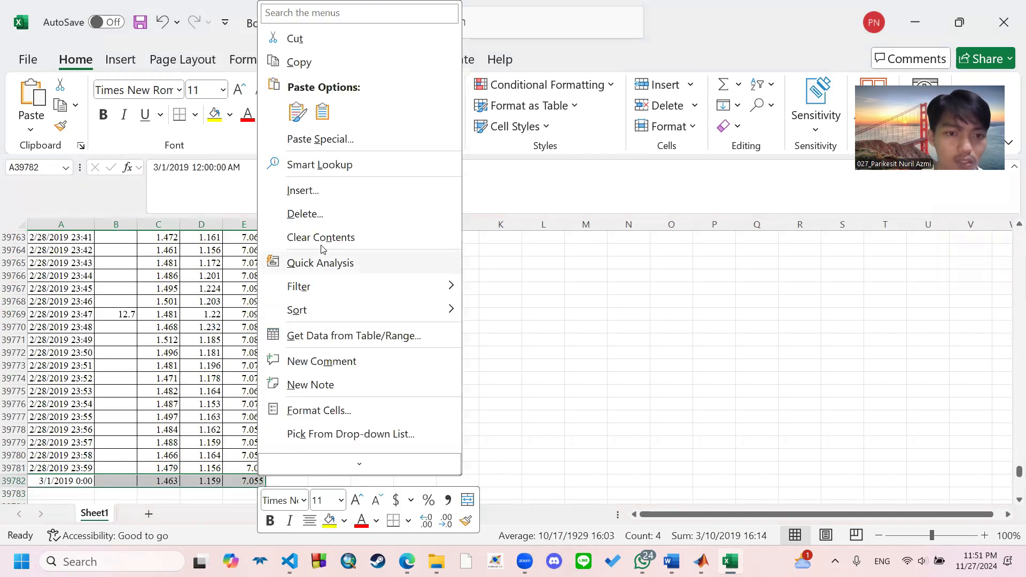
{"action": "left_click", "coordinate": [329, 213]}
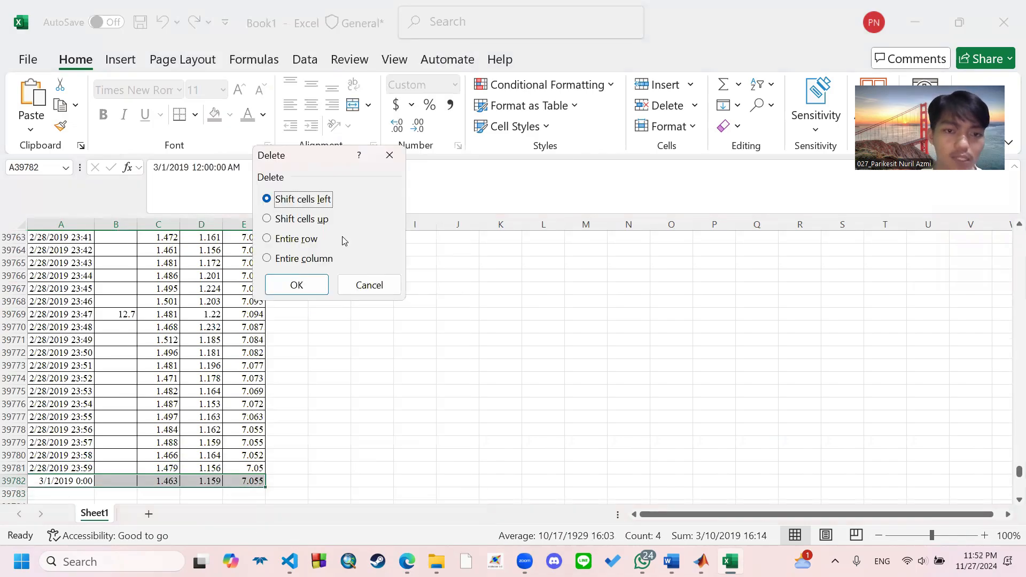
{"action": "left_click", "coordinate": [312, 284]}
{"action": "left_click", "coordinate": [362, 390]}
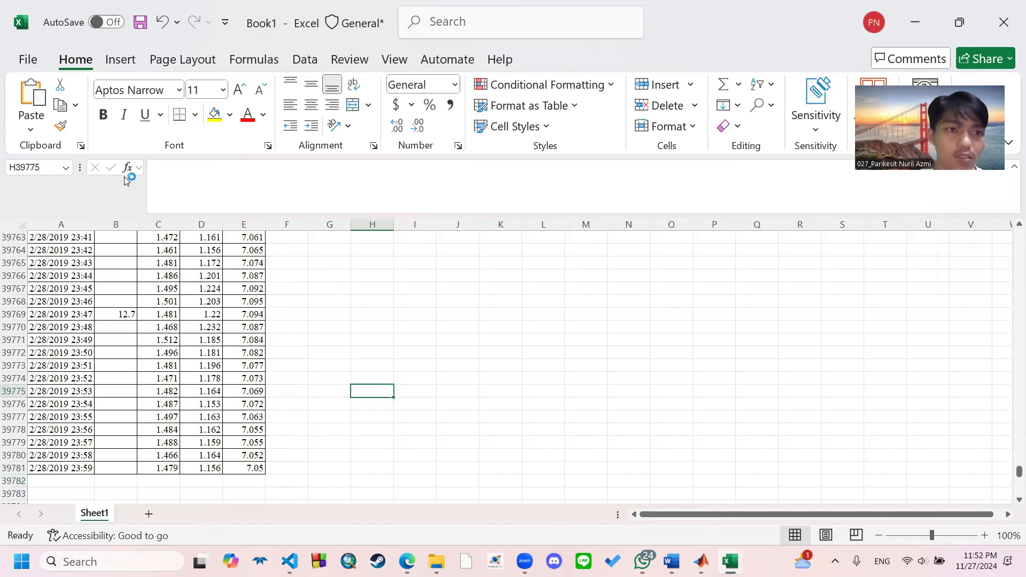
{"action": "left_click", "coordinate": [140, 23]}
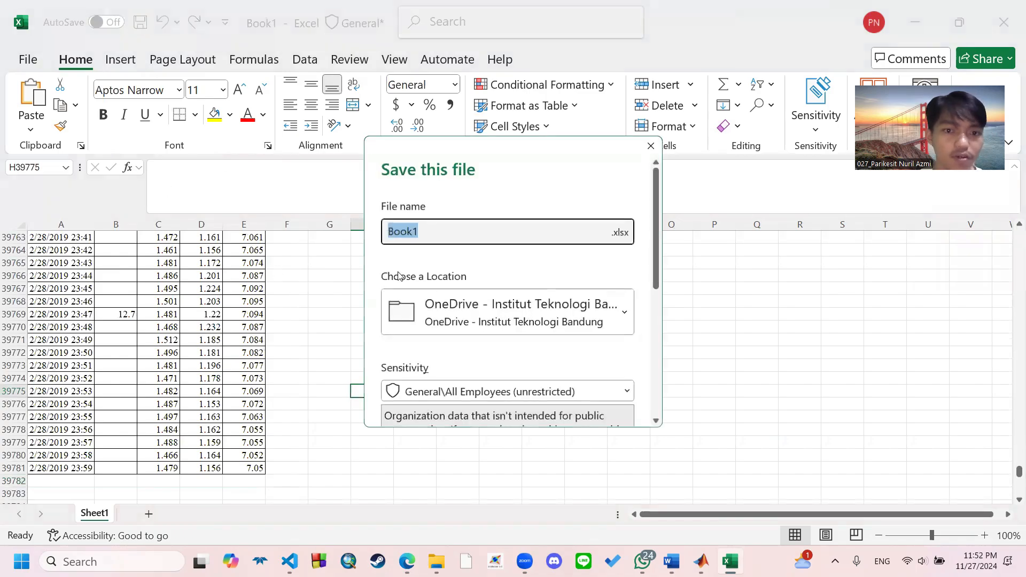
{"action": "scroll", "coordinate": [565, 349], "scroll_direction": "down", "scroll_amount": 5}
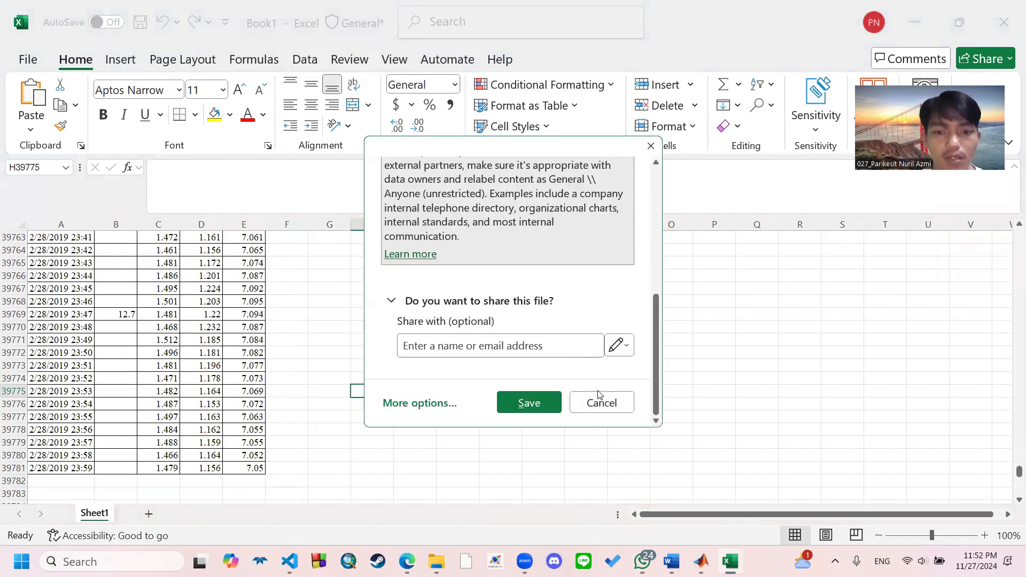
{"action": "left_click", "coordinate": [599, 396]}
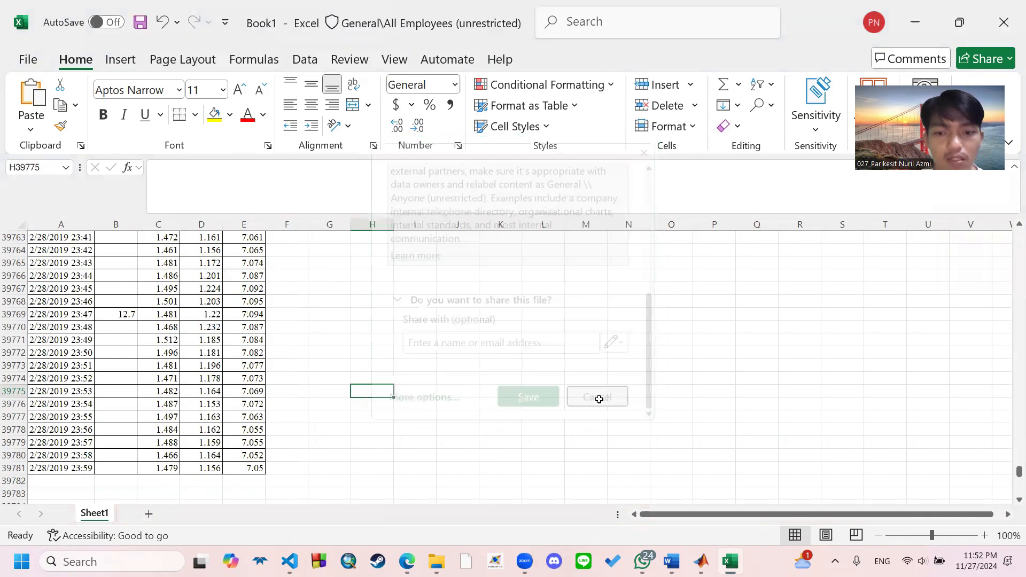
Close the Book1 workbook without saving its changes.
{"action": "left_click", "coordinate": [1003, 22]}
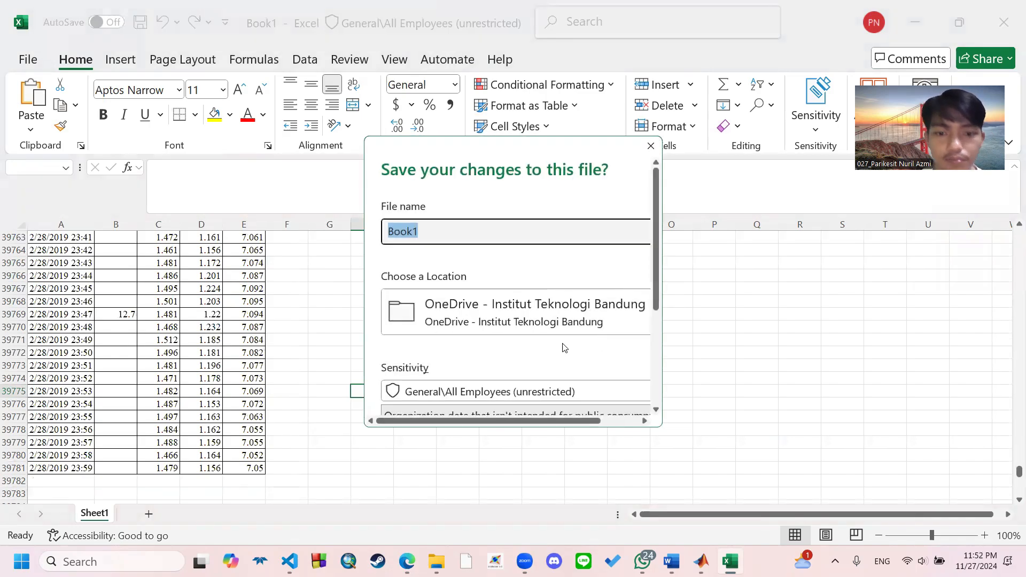
{"action": "scroll", "coordinate": [565, 346], "scroll_direction": "down", "scroll_amount": 5}
{"action": "left_click", "coordinate": [570, 393]}
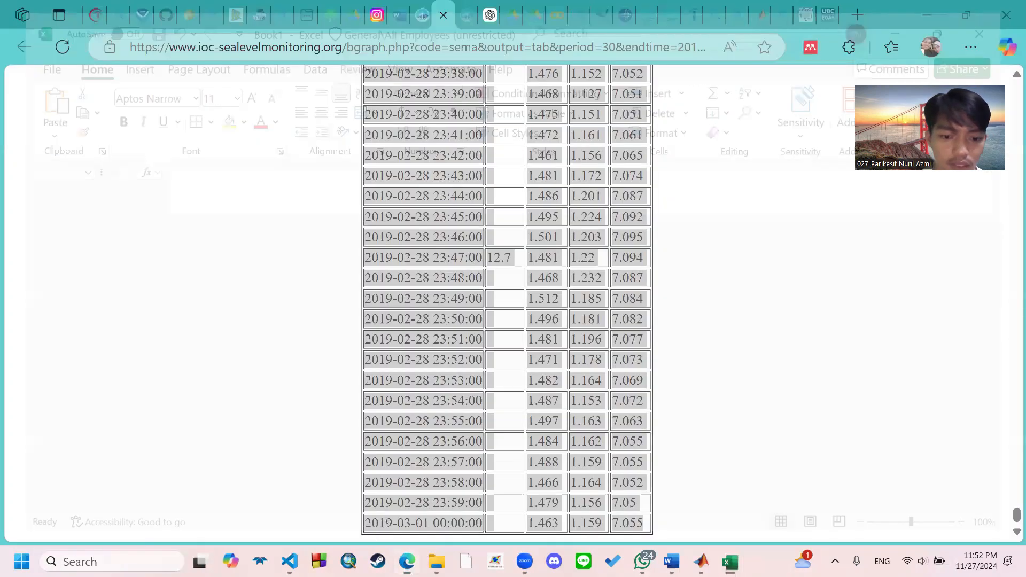
Switch to File Explorer, go up from T_Tide to the Asisten_eter folder and open the pasut_semarang_feb 2019 workbook.
{"action": "mouse_move", "coordinate": [436, 562]}
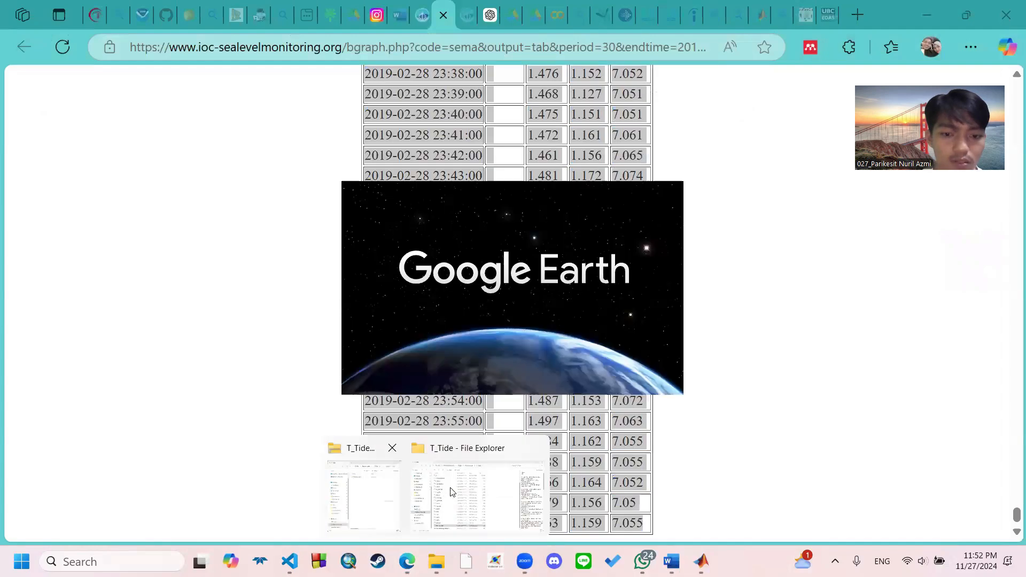
{"action": "left_click", "coordinate": [408, 444]}
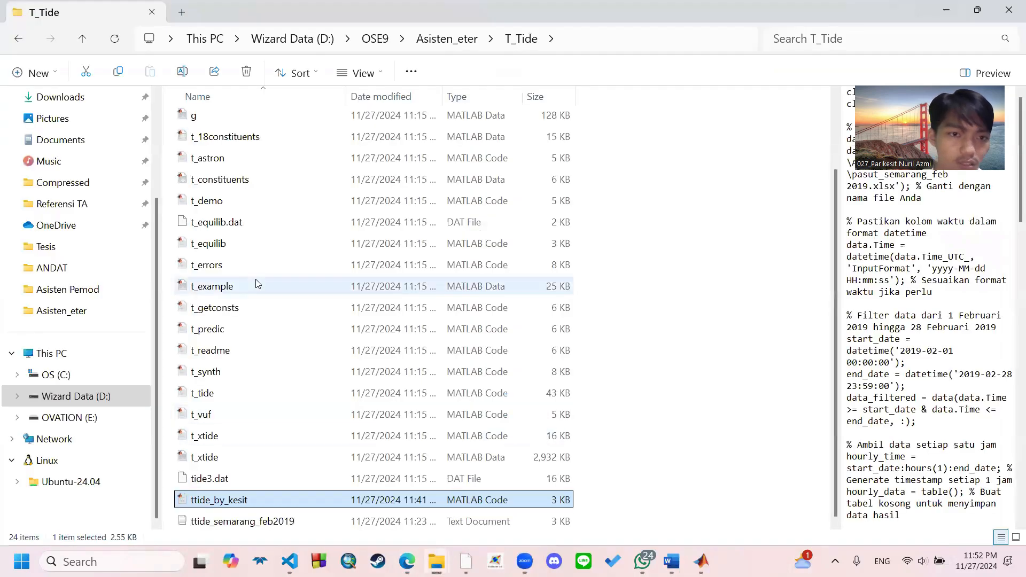
{"action": "scroll", "coordinate": [256, 281], "scroll_direction": "down", "scroll_amount": 1}
{"action": "scroll", "coordinate": [259, 283], "scroll_direction": "up", "scroll_amount": 2}
{"action": "key", "text": "alt+Up"}
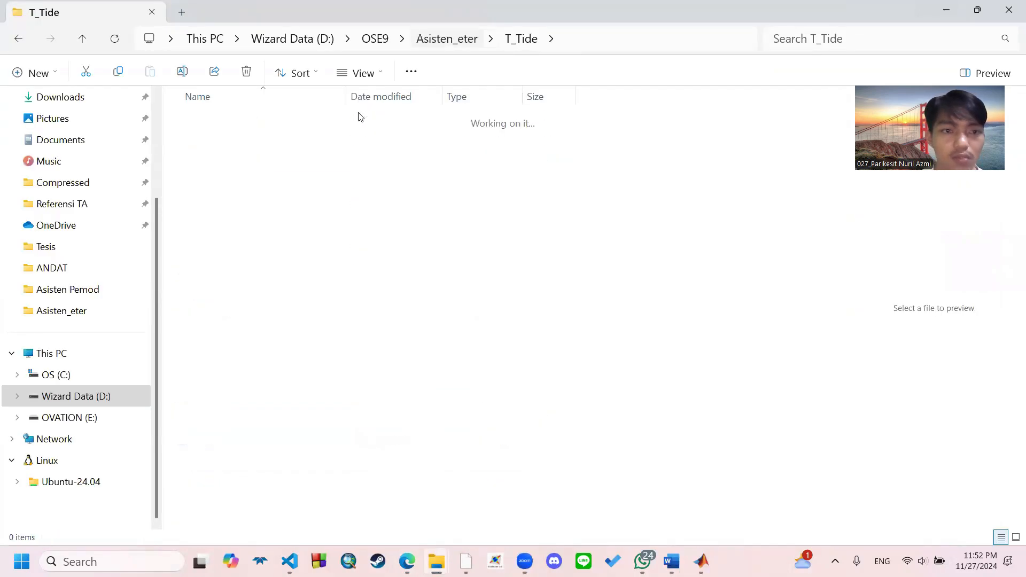
{"action": "left_click", "coordinate": [336, 334]}
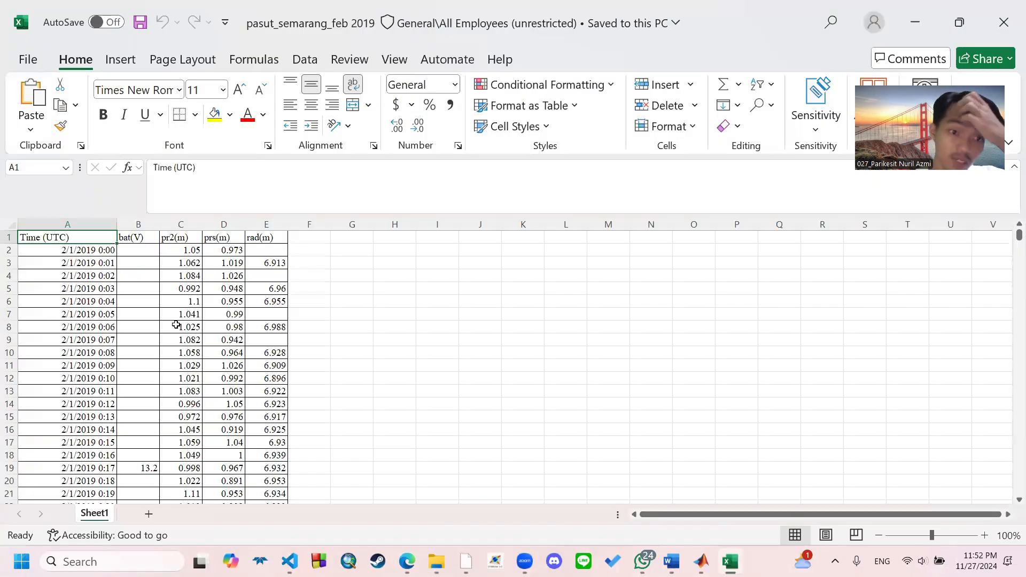
Examine the February 2019 time and water level columns in the prepared workbook, and close it.
{"action": "left_click", "coordinate": [109, 301]}
{"action": "scroll", "coordinate": [215, 321], "scroll_direction": "down", "scroll_amount": 5}
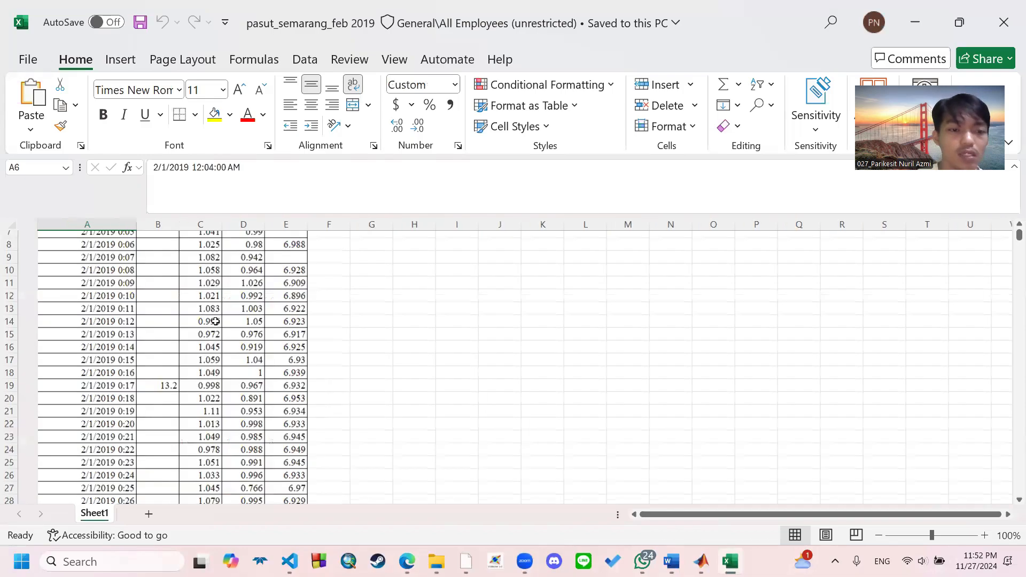
{"action": "scroll", "coordinate": [215, 321], "scroll_direction": "up", "scroll_amount": 6}
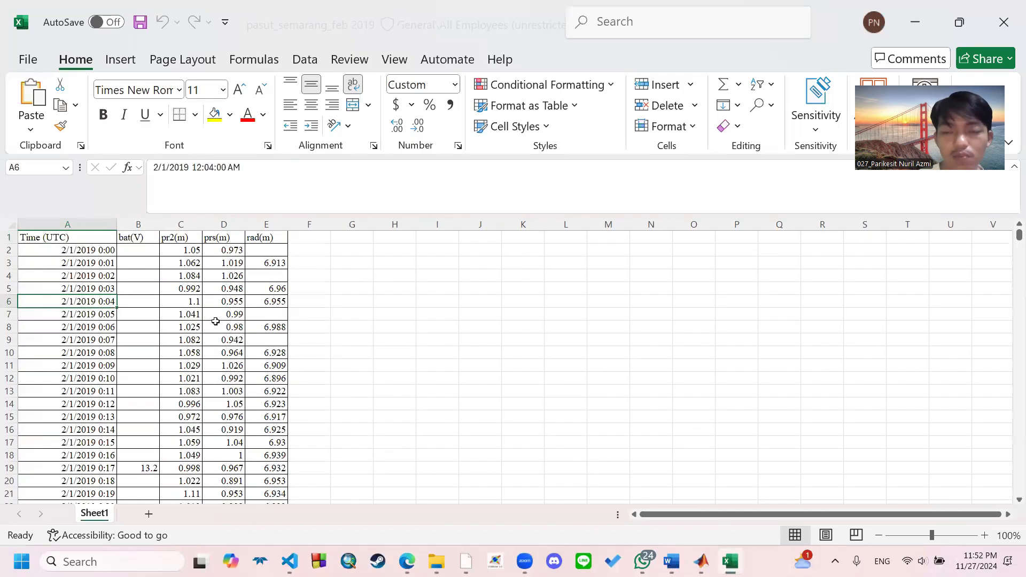
{"action": "left_click", "coordinate": [69, 249]}
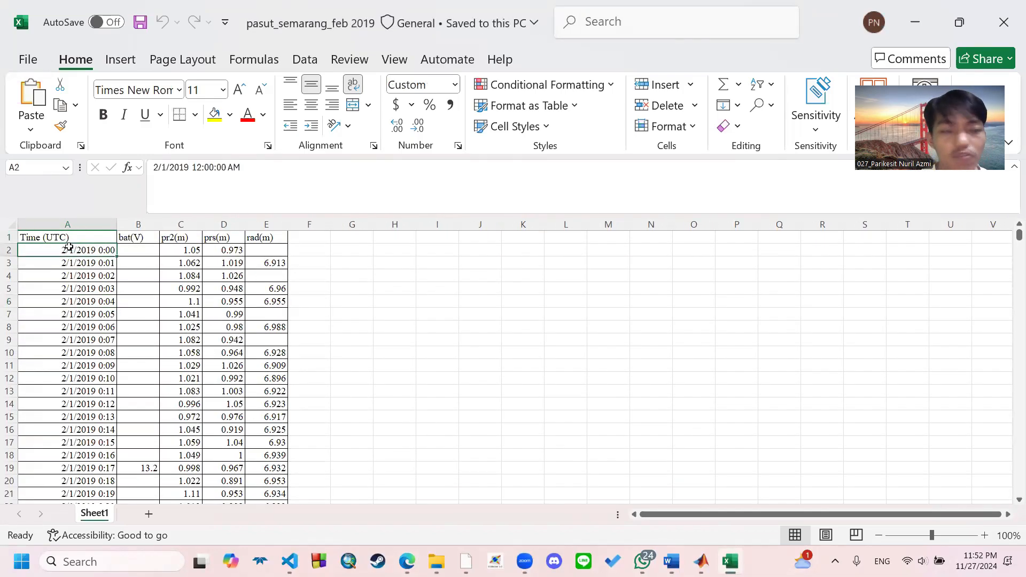
{"action": "left_click", "coordinate": [190, 353]}
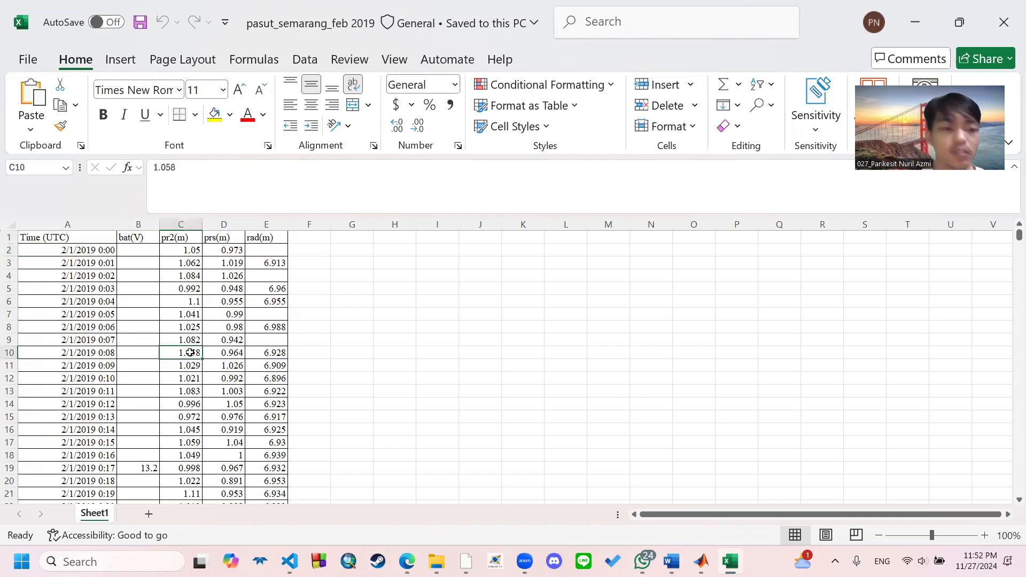
{"action": "left_click", "coordinate": [1003, 22]}
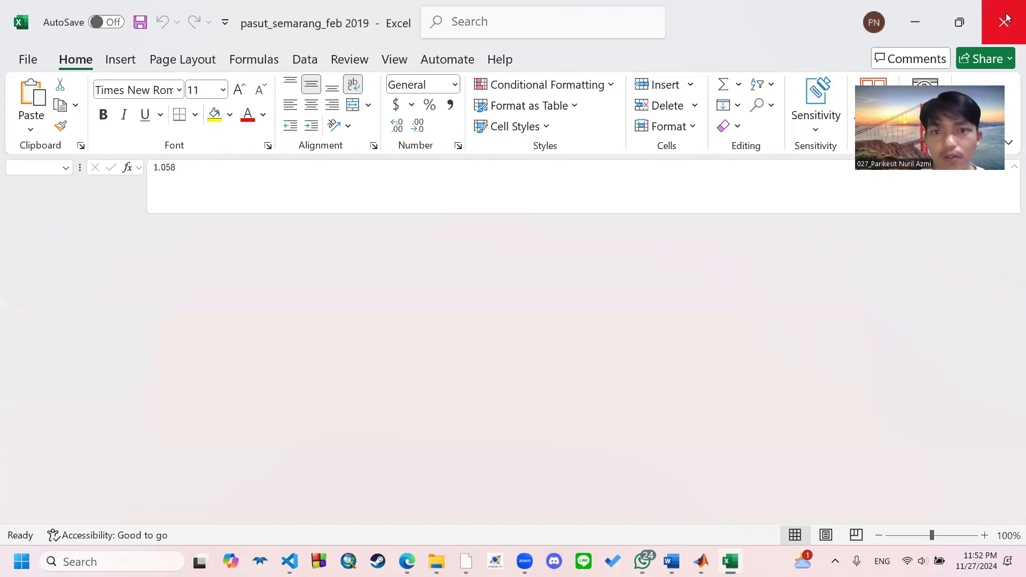
Switch to MATLAB and review the data-loading file name, the datetime input format and the start date in tidemaster.m.
{"action": "left_click", "coordinate": [701, 561]}
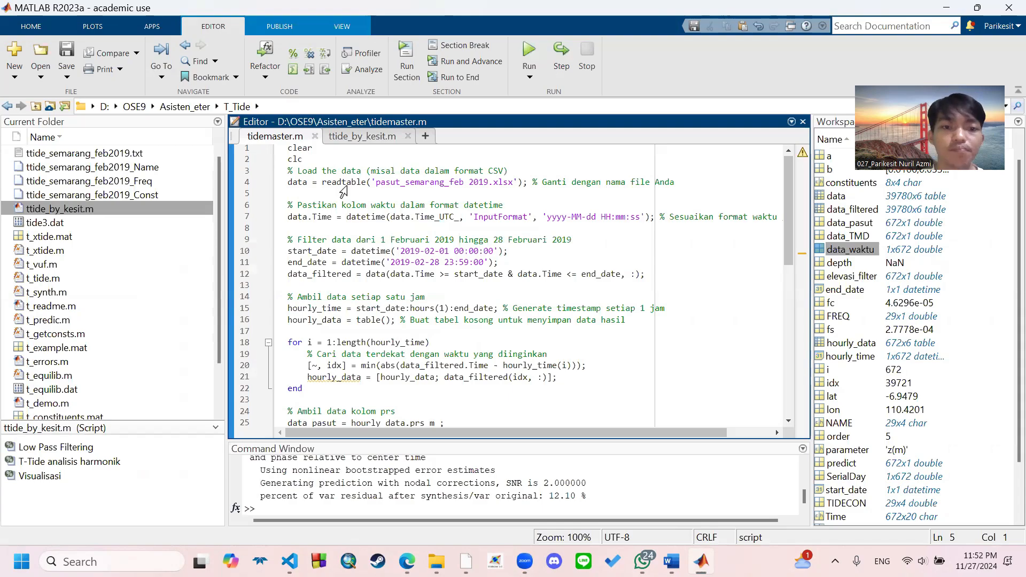
{"action": "left_click", "coordinate": [294, 171]}
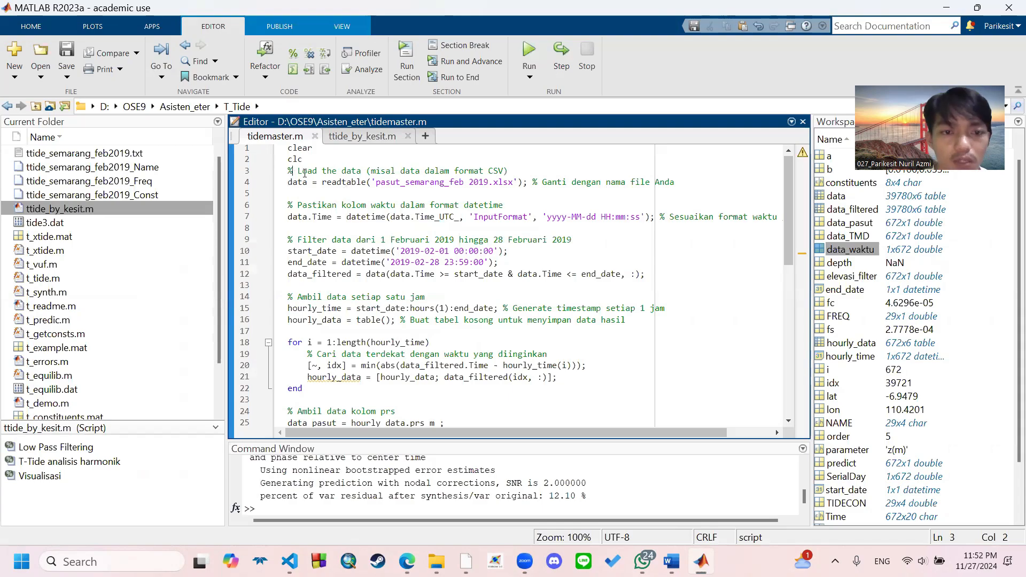
{"action": "left_click", "coordinate": [293, 182]}
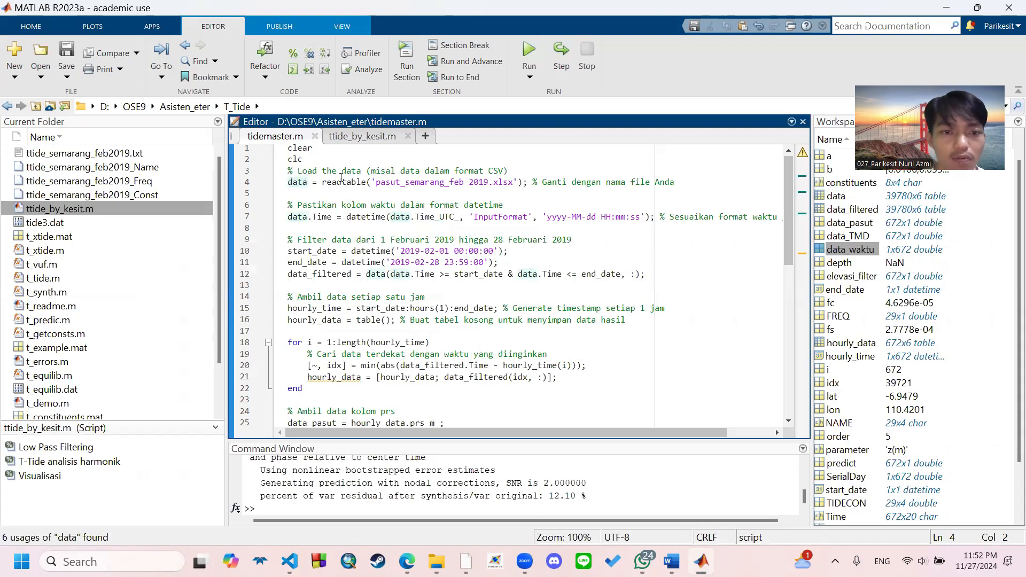
{"action": "left_click_drag", "start_coordinate": [371, 182], "coordinate": [548, 191]}
{"action": "left_click_drag", "start_coordinate": [536, 189], "coordinate": [518, 187]}
{"action": "left_click", "coordinate": [489, 217]}
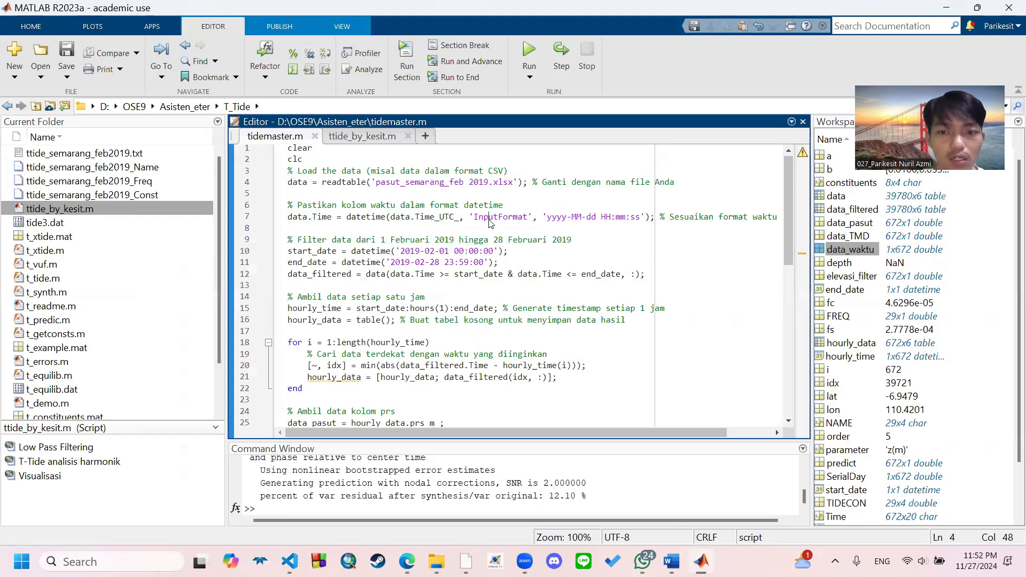
{"action": "left_click", "coordinate": [575, 217]}
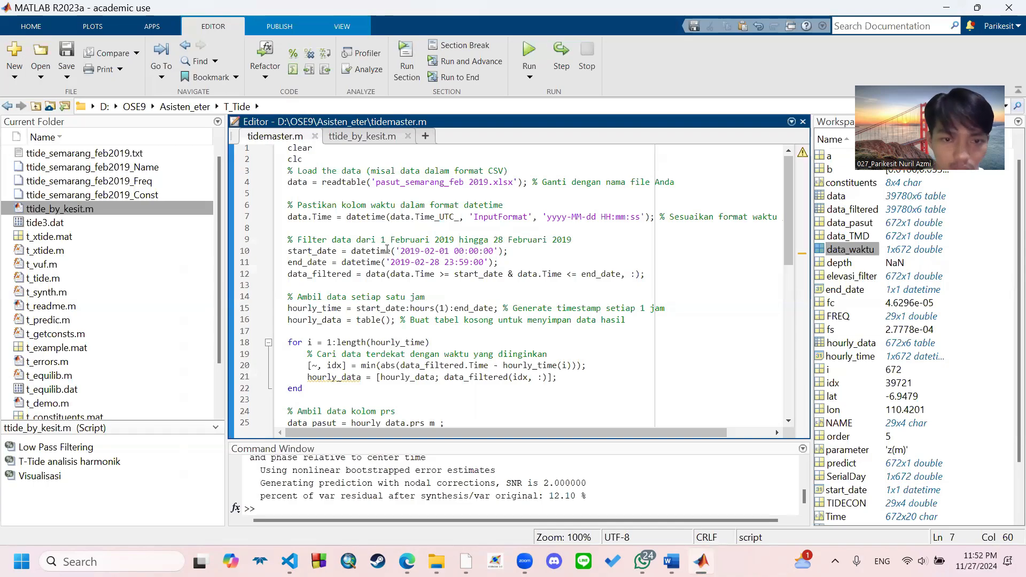
{"action": "left_click_drag", "start_coordinate": [396, 250], "coordinate": [497, 255]}
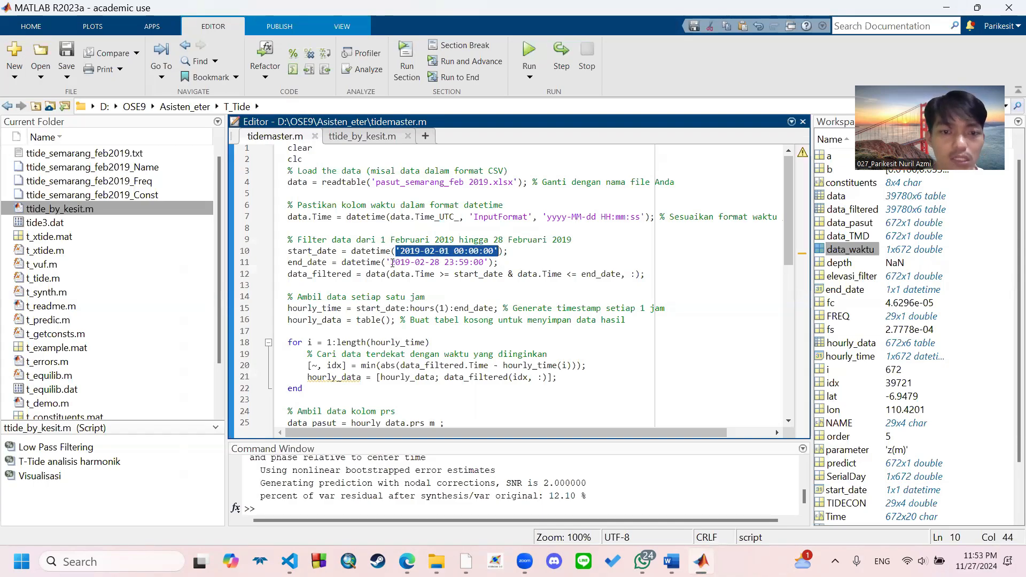
Add the comment "% diganti sesuai dengan waktu kajian" at the end of the start_date line.
{"action": "left_click", "coordinate": [515, 252]}
{"action": "type", "text": "%"}
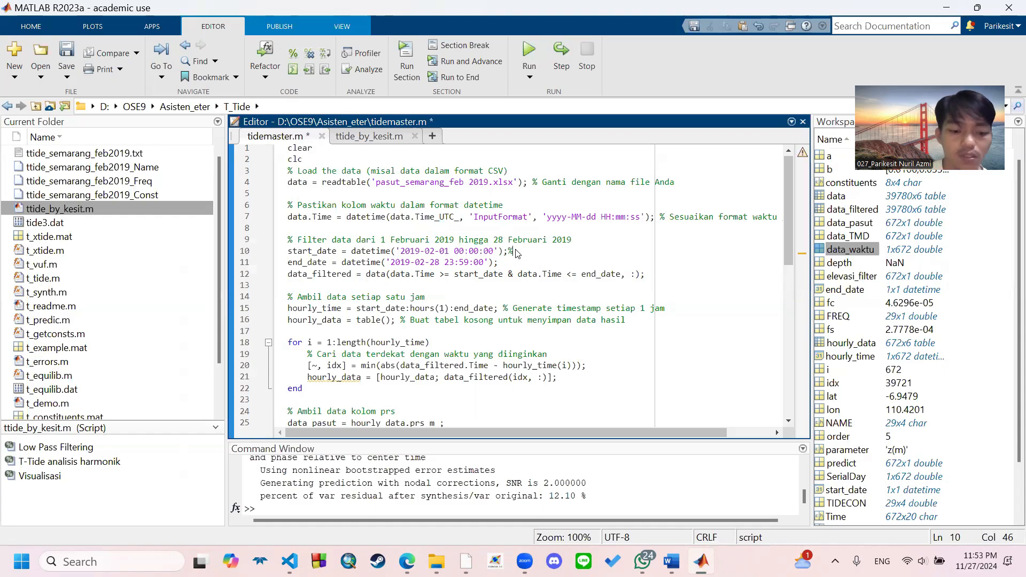
{"action": "type", "text": " diganti se"}
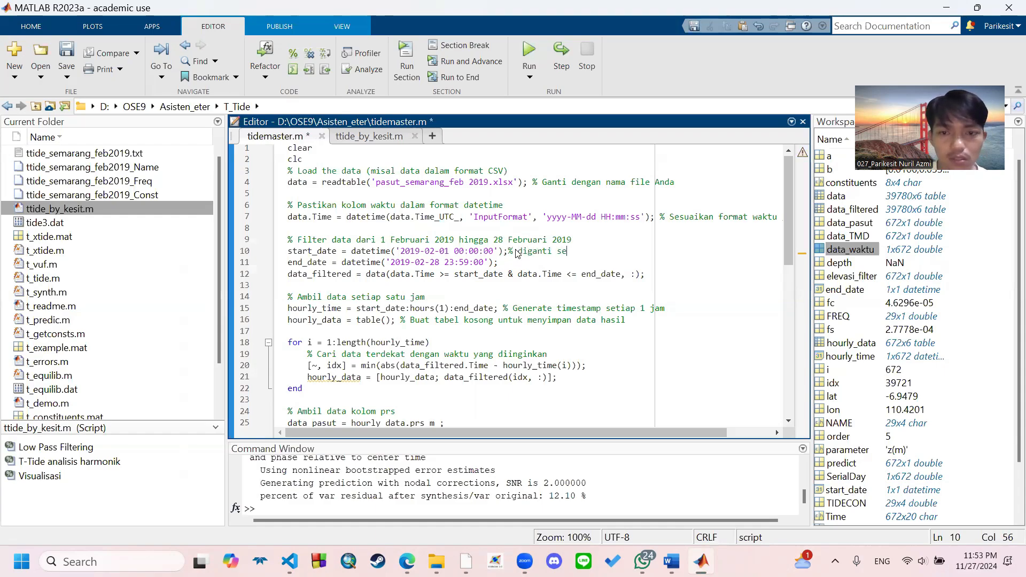
{"action": "type", "text": "suia d"}
{"action": "key", "text": "BackSpace"}
{"action": "key", "text": "BackSpace"}
{"action": "key", "text": "BackSpace"}
{"action": "key", "text": "BackSpace"}
{"action": "key", "text": "BackSpace"}
{"action": "type", "text": "uai"}
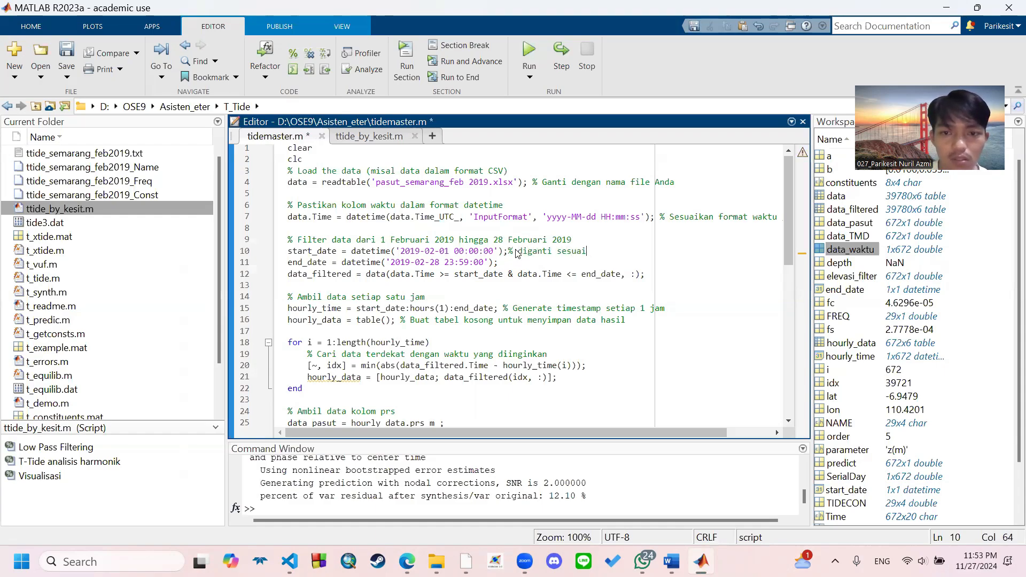
{"action": "type", "text": " dengan waktu"}
{"action": "key", "text": "BackSpace"}
{"action": "key", "text": "BackSpace"}
{"action": "key", "text": "BackSpace"}
{"action": "type", "text": "an "}
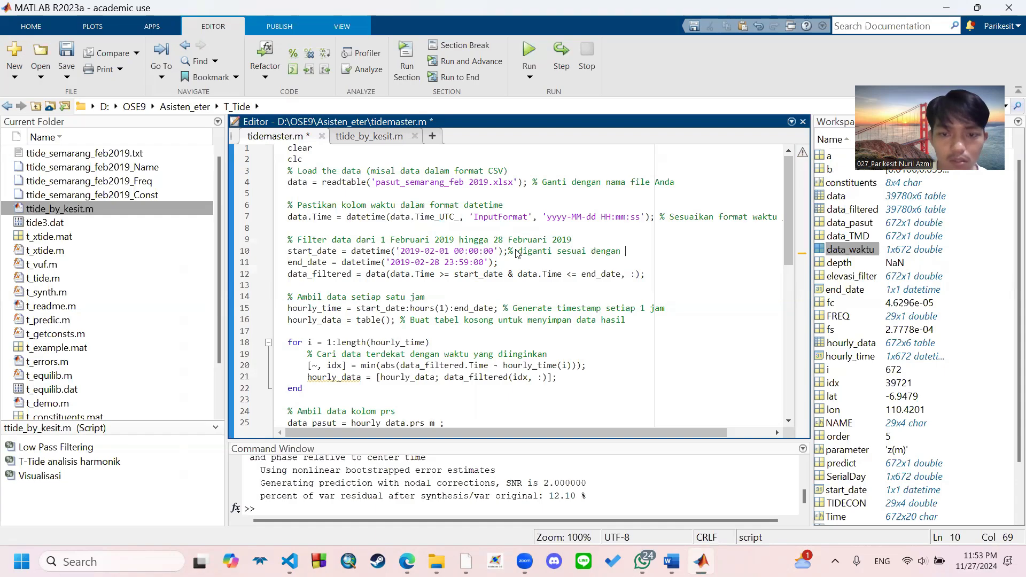
{"action": "type", "text": "waktu kajian"}
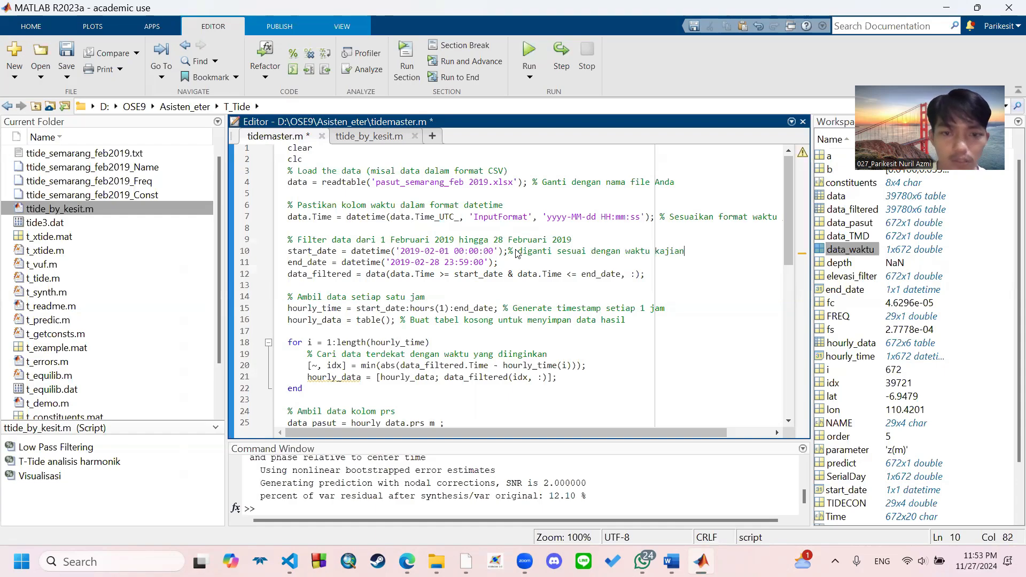
Copy the comment from the start_date line to the end of the end_date line.
{"action": "left_click", "coordinate": [544, 266]}
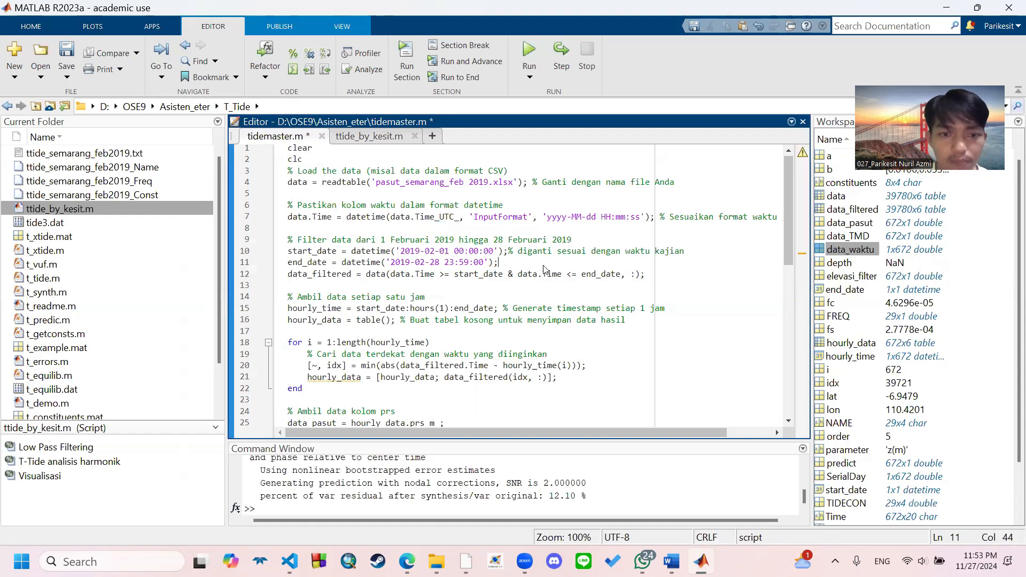
{"action": "scroll", "coordinate": [445, 300], "scroll_direction": "down", "scroll_amount": 5}
{"action": "scroll", "coordinate": [446, 301], "scroll_direction": "up", "scroll_amount": 5}
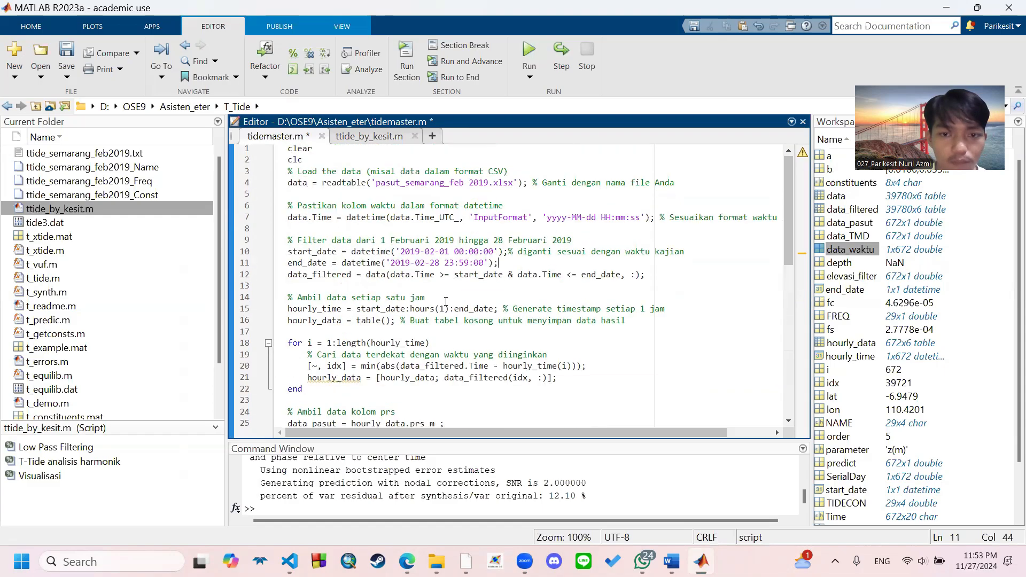
{"action": "left_click_drag", "start_coordinate": [692, 258], "coordinate": [527, 240]}
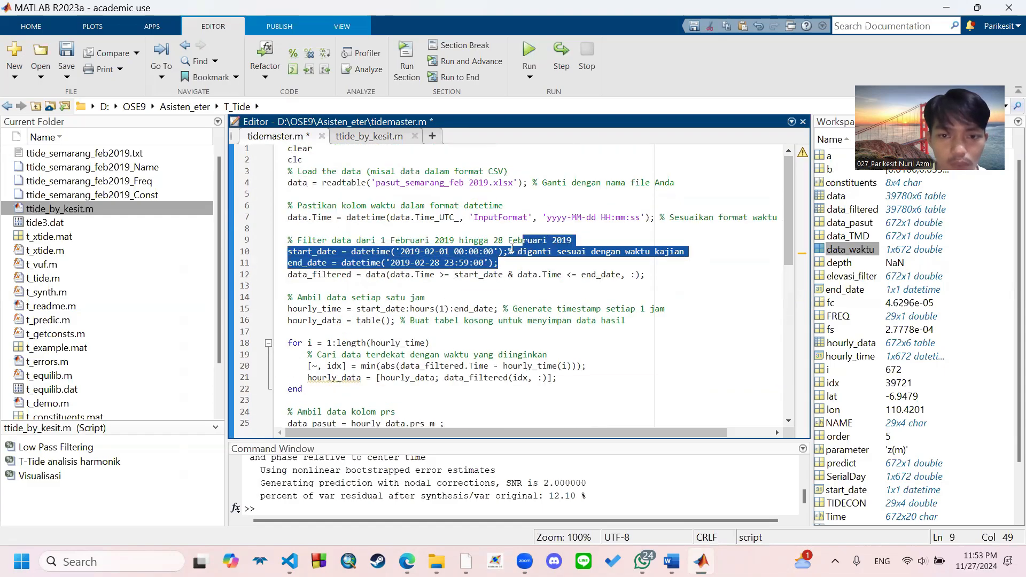
{"action": "left_click", "coordinate": [512, 261]}
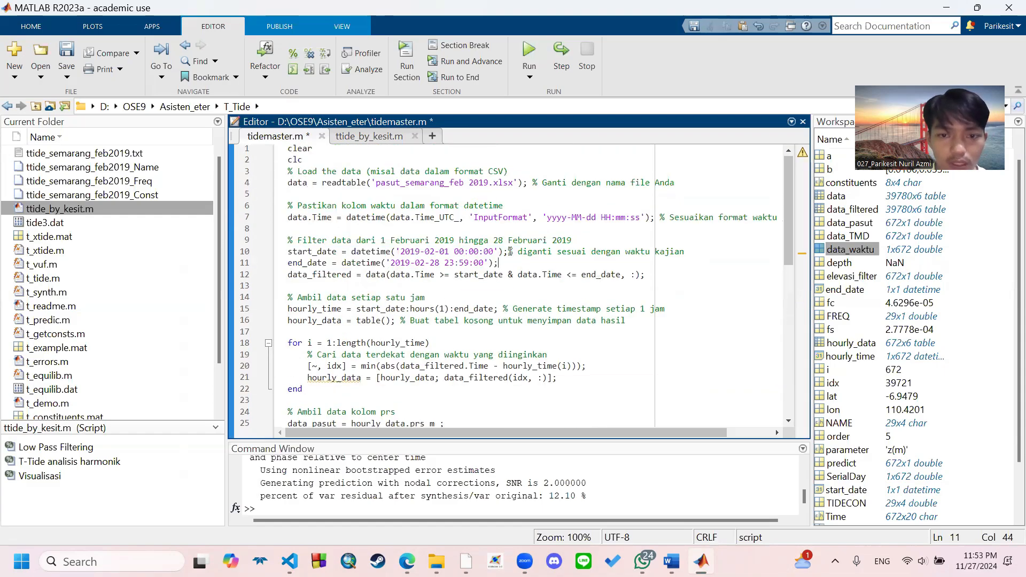
{"action": "left_click_drag", "start_coordinate": [509, 252], "coordinate": [688, 256]}
{"action": "key", "text": "ctrl+c"}
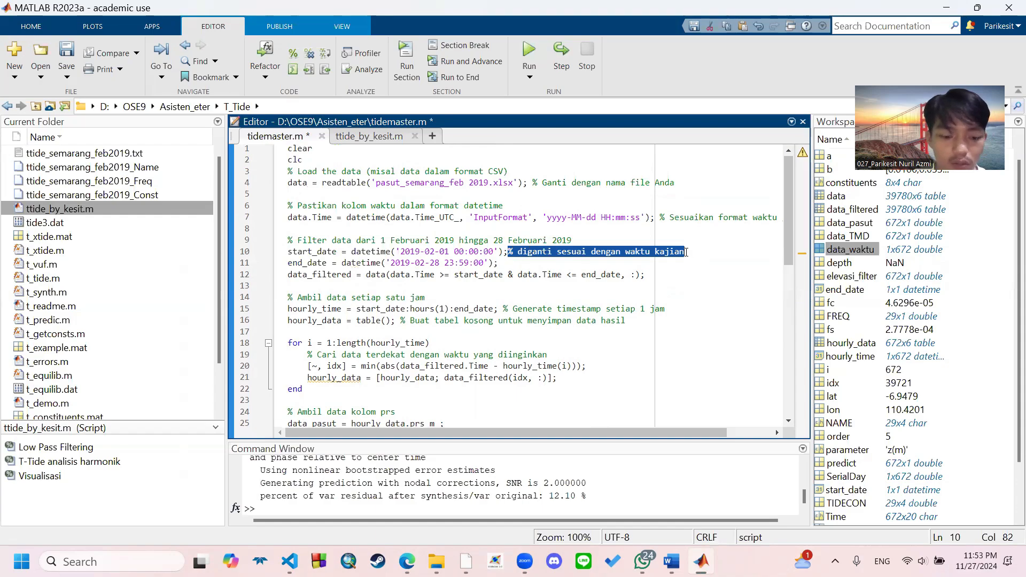
{"action": "left_click", "coordinate": [547, 262]}
{"action": "key", "text": "ctrl+v"}
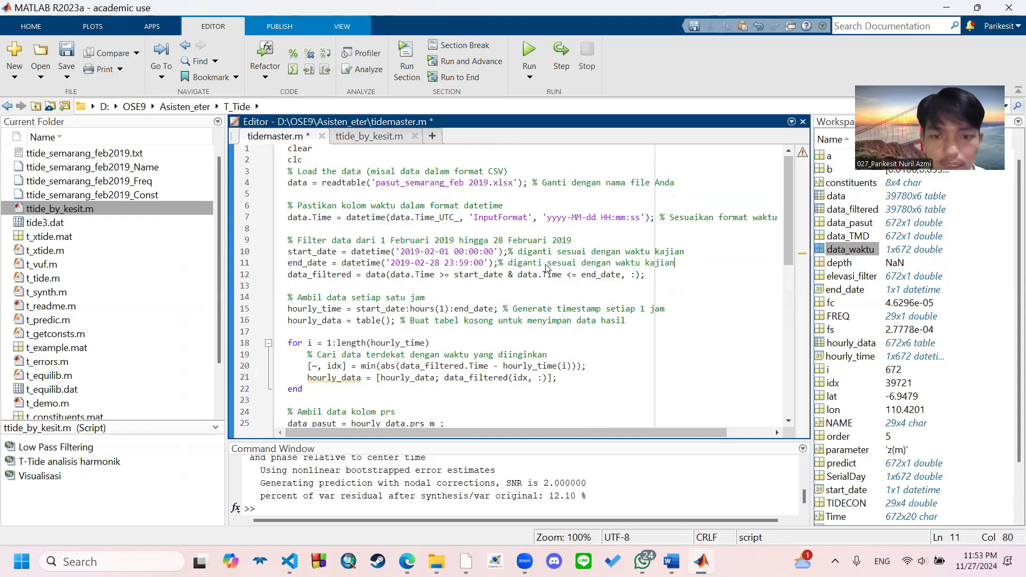
Review the script's hourly sampling section, the data-loading lines and the datetime conversion line.
{"action": "scroll", "coordinate": [480, 266], "scroll_direction": "down", "scroll_amount": 3}
{"action": "left_click", "coordinate": [445, 238]}
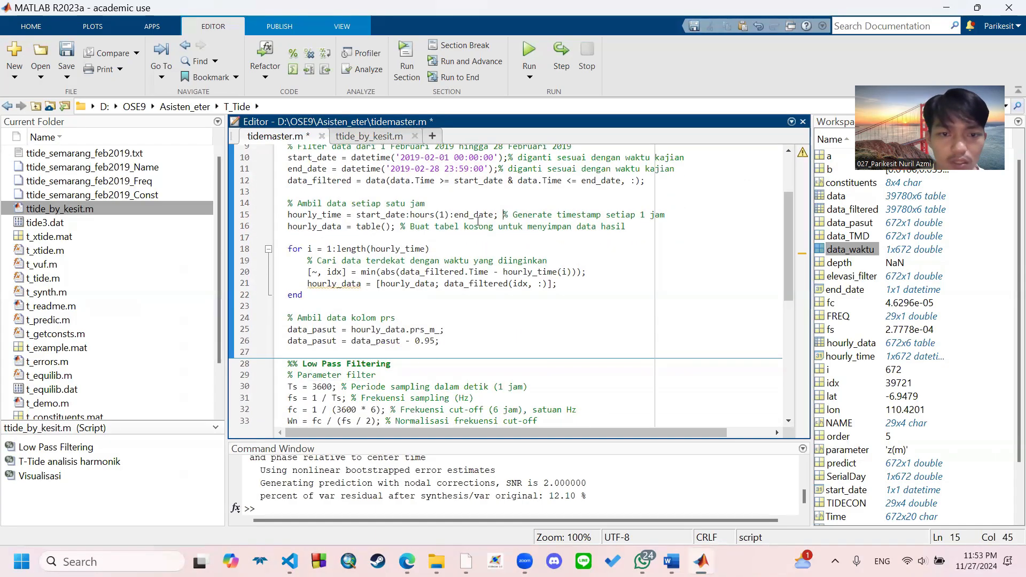
{"action": "scroll", "coordinate": [381, 223], "scroll_direction": "up", "scroll_amount": 1}
{"action": "scroll", "coordinate": [381, 224], "scroll_direction": "up", "scroll_amount": 2}
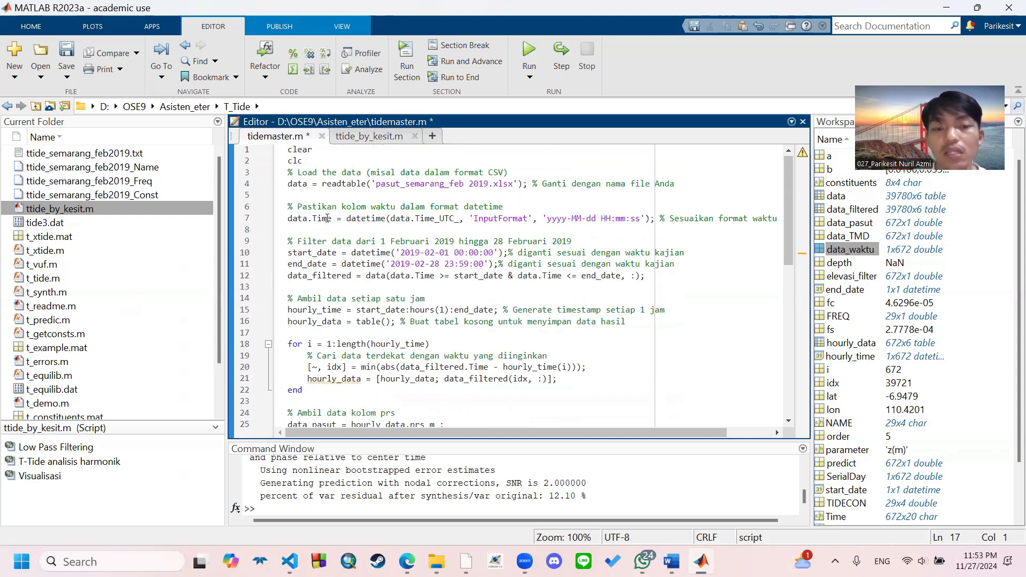
{"action": "left_click_drag", "start_coordinate": [300, 173], "coordinate": [376, 183]}
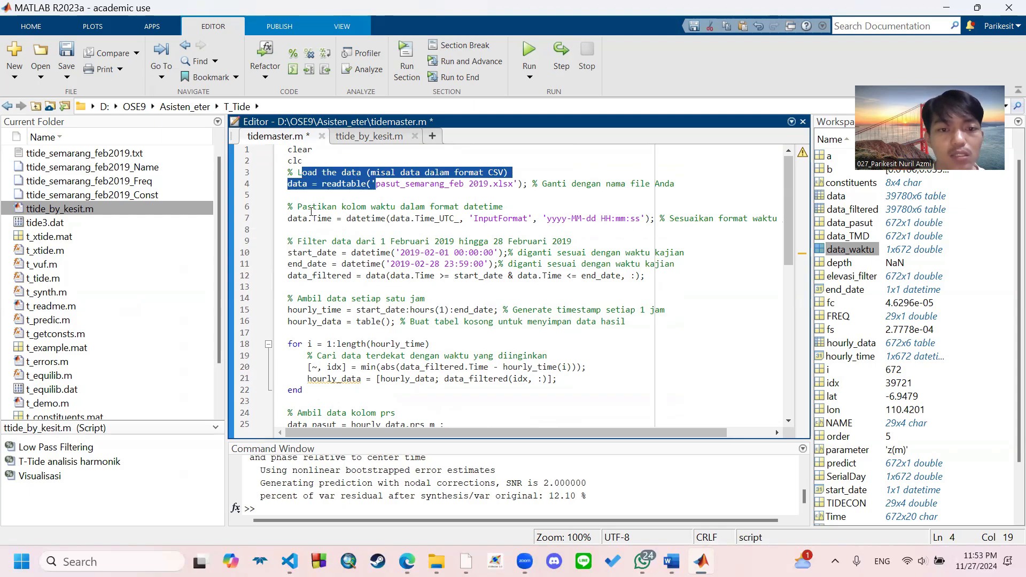
{"action": "left_click_drag", "start_coordinate": [314, 219], "coordinate": [601, 223]}
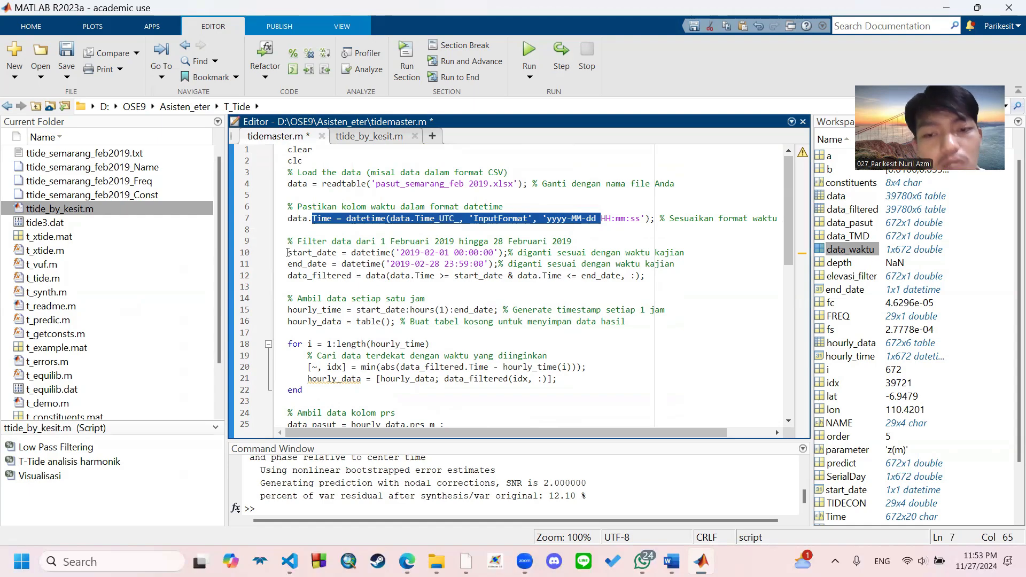
Review the date filter lines, the hourly timestamp and table lines, and the nearest-time loop in tidemaster.m.
{"action": "left_click_drag", "start_coordinate": [286, 251], "coordinate": [648, 280]}
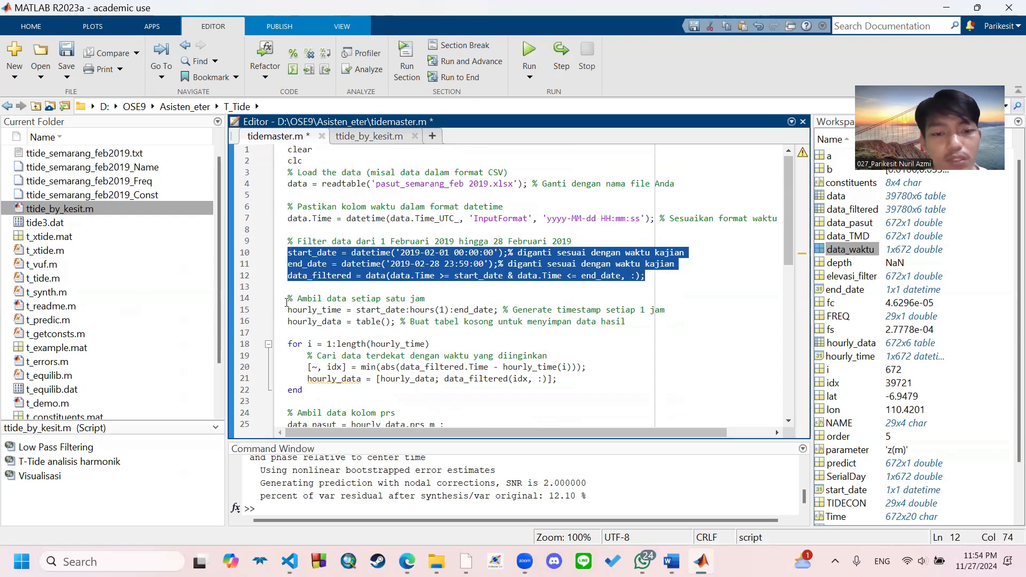
{"action": "left_click_drag", "start_coordinate": [297, 309], "coordinate": [426, 326]}
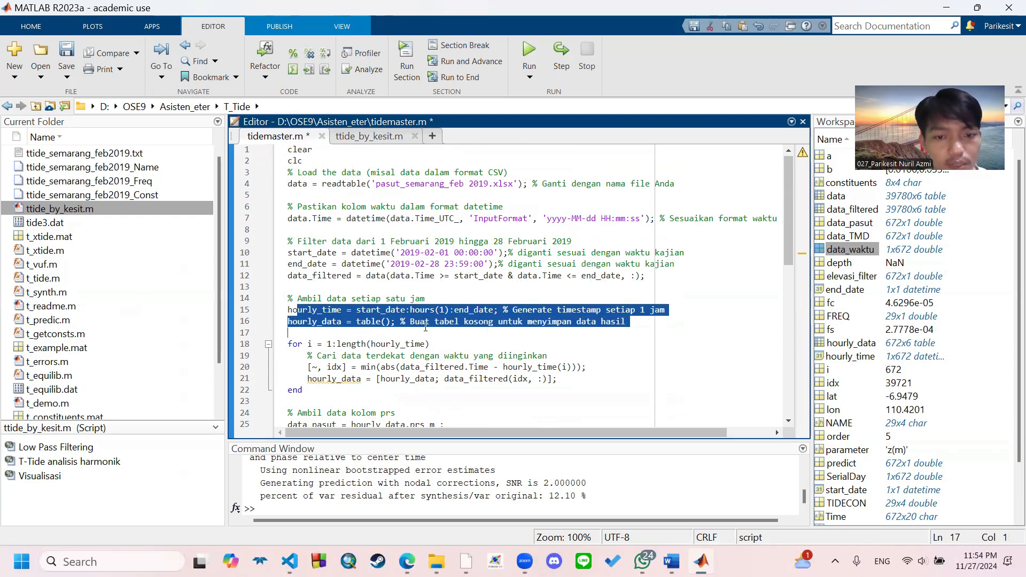
{"action": "left_click", "coordinate": [323, 321]}
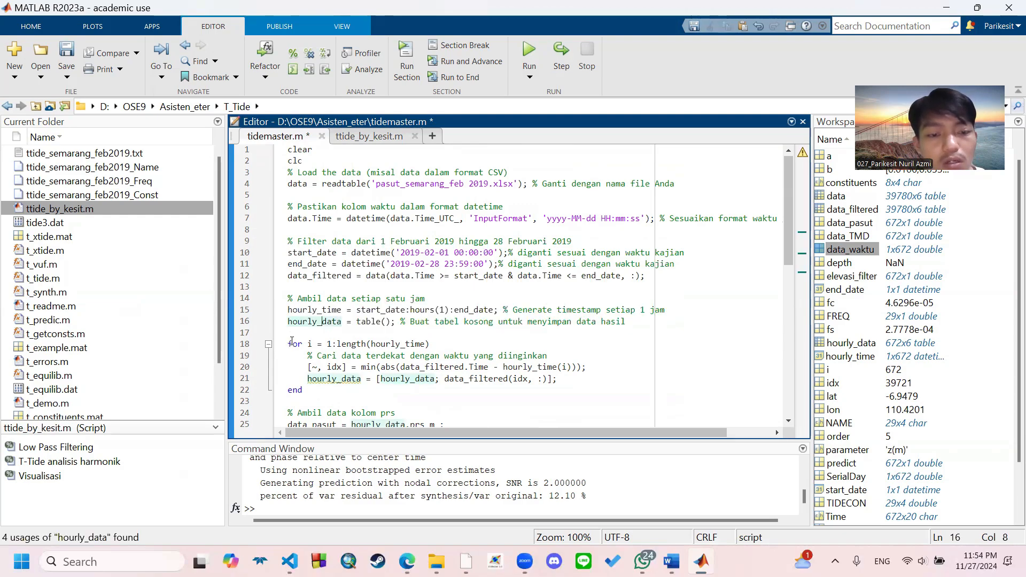
{"action": "left_click_drag", "start_coordinate": [290, 337], "coordinate": [393, 370]}
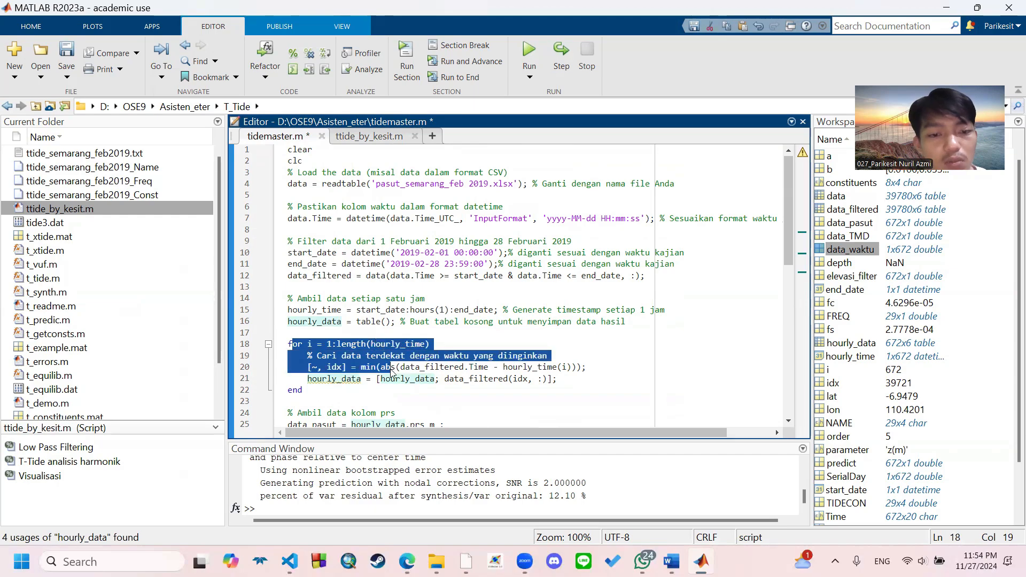
{"action": "left_click_drag", "start_coordinate": [302, 321], "coordinate": [332, 321]}
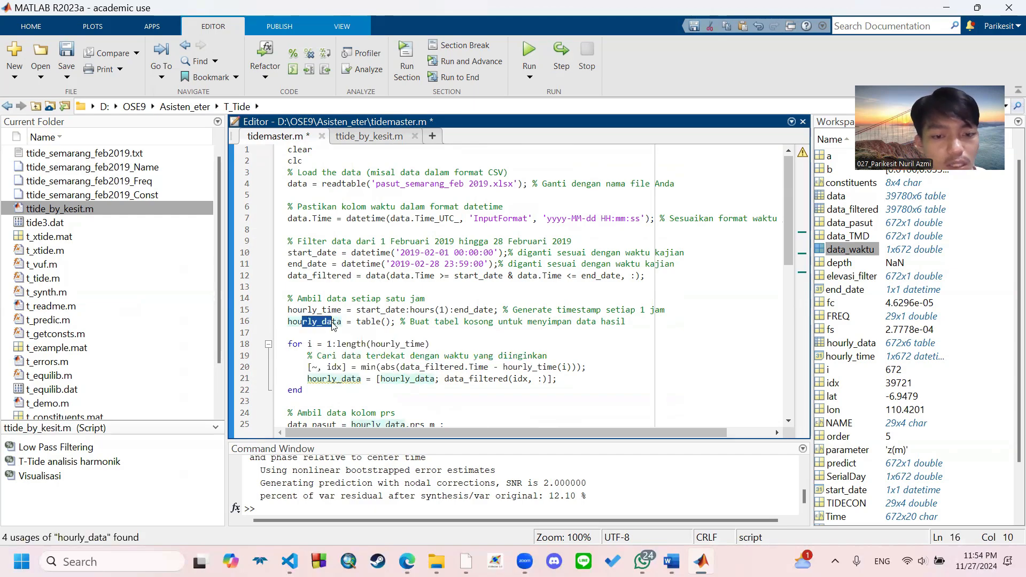
{"action": "scroll", "coordinate": [365, 390], "scroll_direction": "down", "scroll_amount": 5}
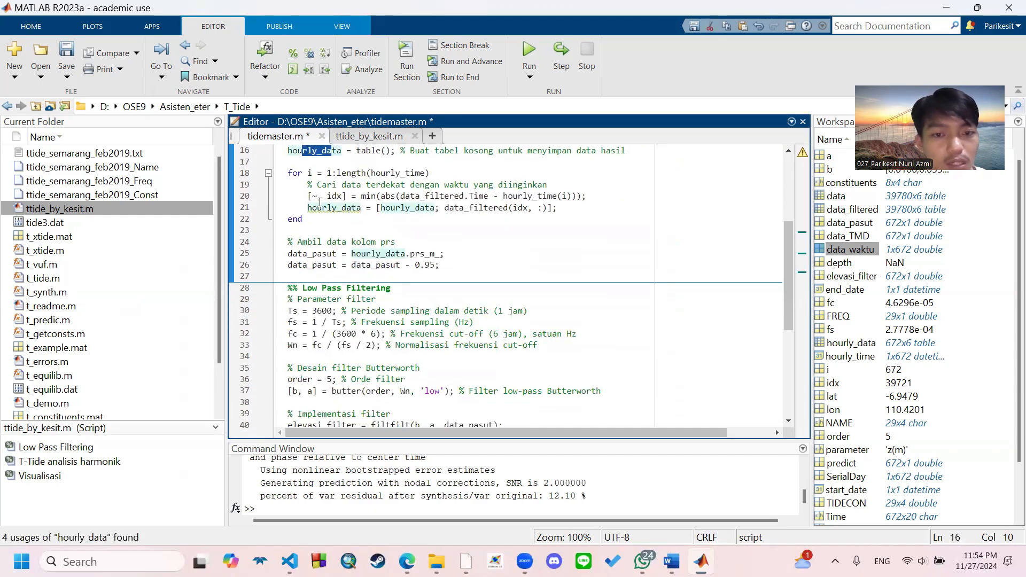
{"action": "left_click", "coordinate": [320, 206]}
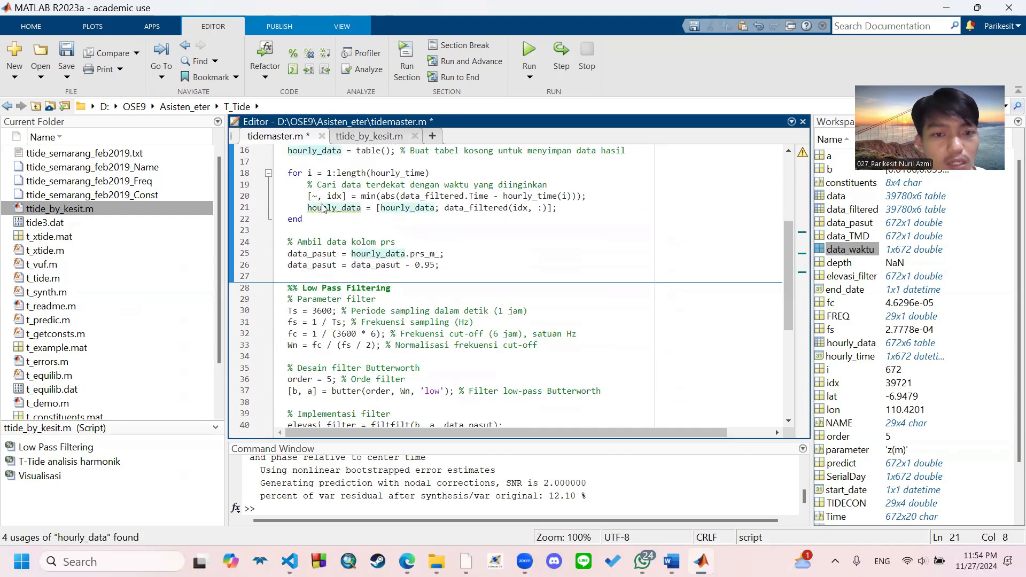
Examine the lines that assign the prs column to data_pasut and subtract the offset from it.
{"action": "left_click", "coordinate": [334, 253]}
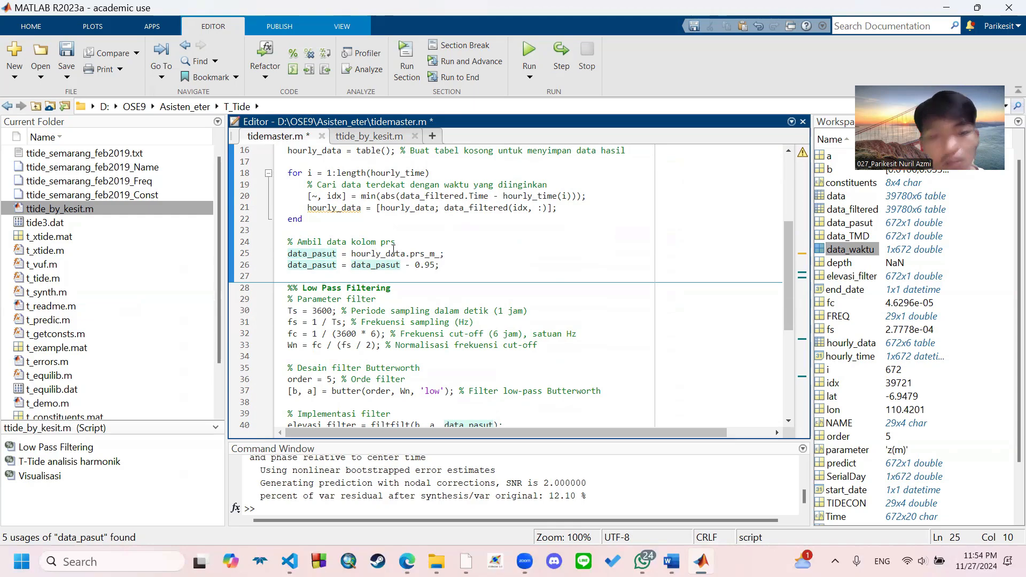
{"action": "left_click_drag", "start_coordinate": [414, 251], "coordinate": [439, 254]}
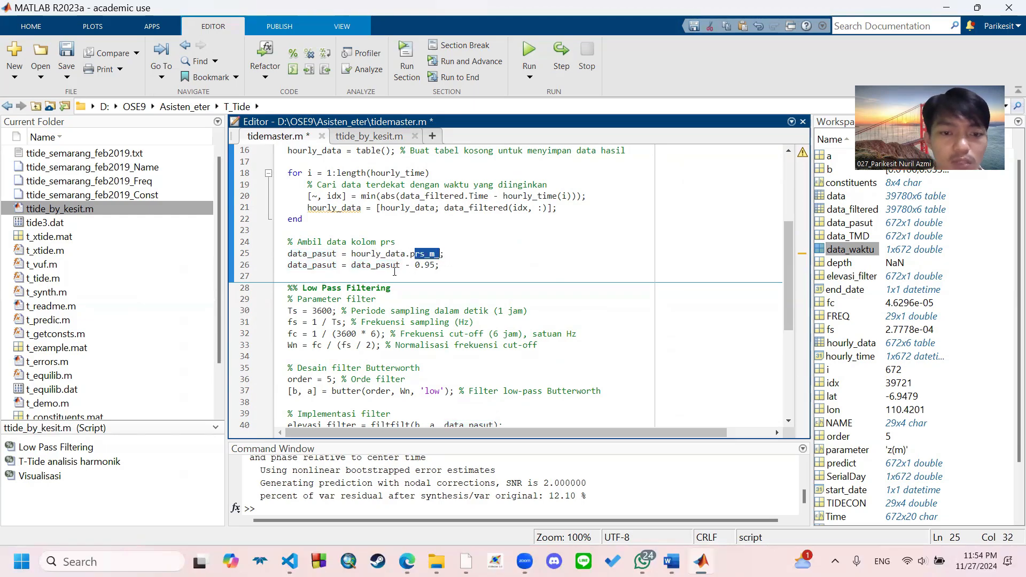
{"action": "left_click", "coordinate": [419, 265]}
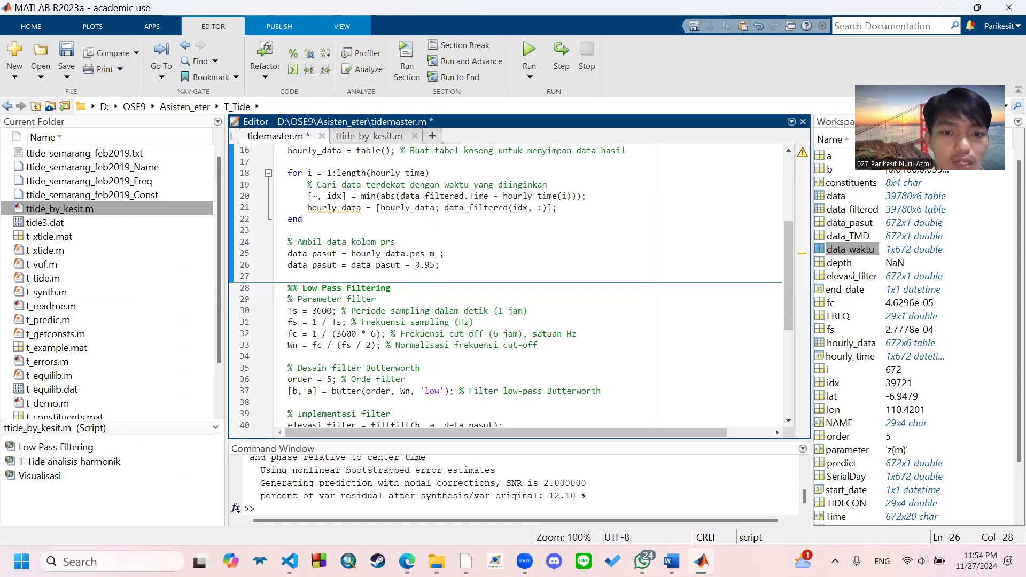
{"action": "left_click_drag", "start_coordinate": [415, 265], "coordinate": [433, 265]}
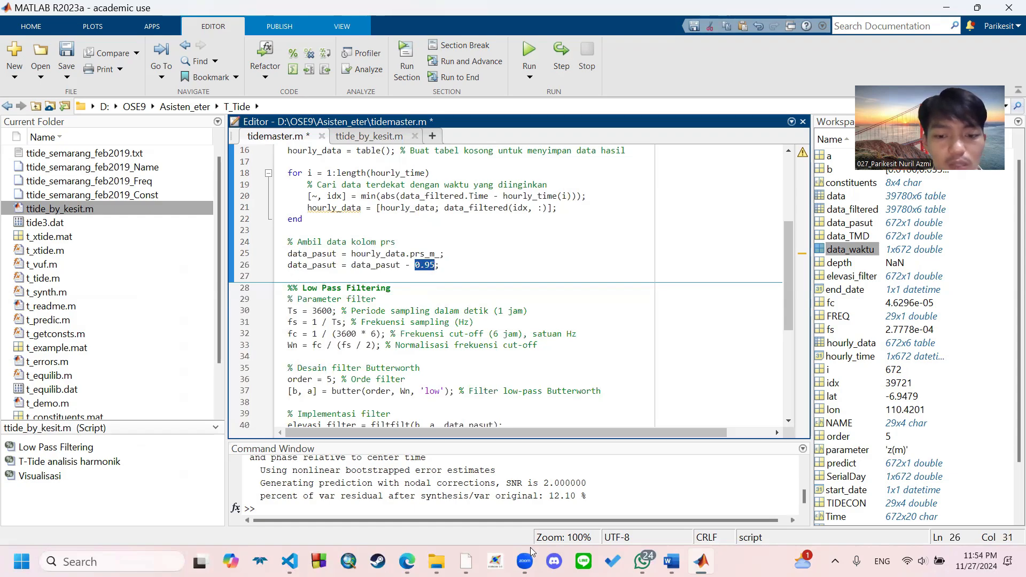
Switch to Edge to check the prs median on the Semarang station's sea level page, and return to MATLAB.
{"action": "left_click", "coordinate": [407, 561]}
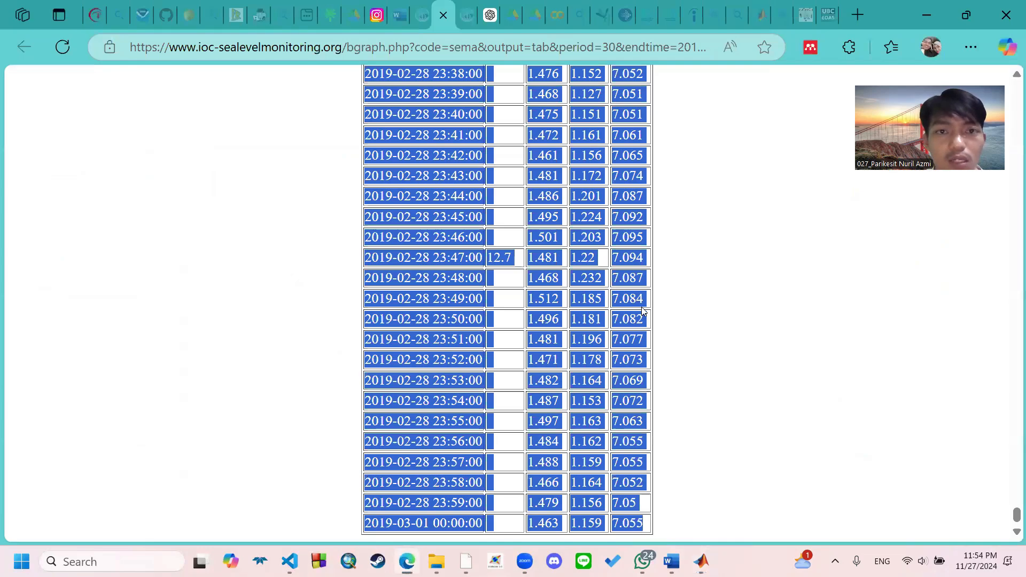
{"action": "left_click", "coordinate": [422, 14]}
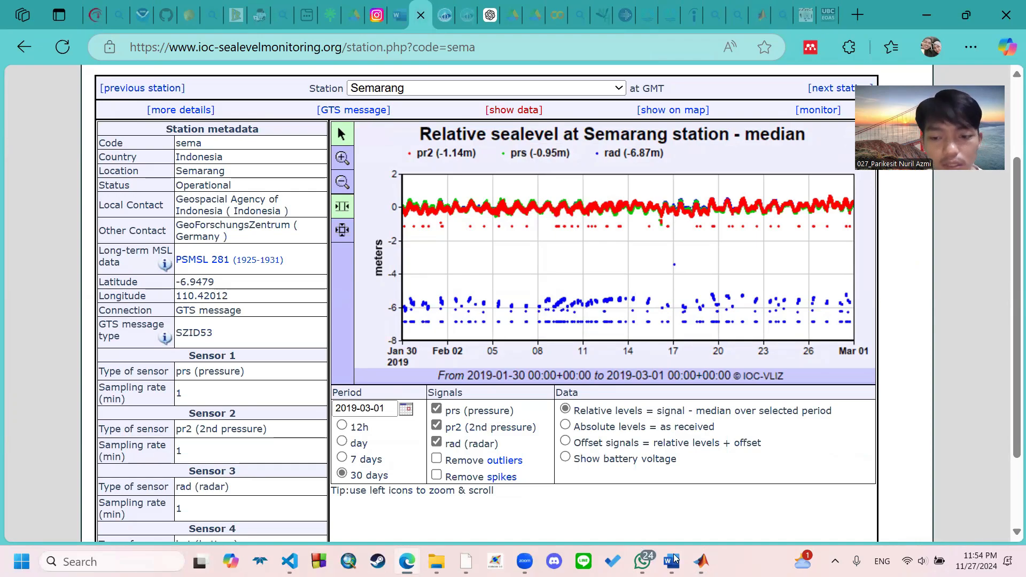
{"action": "left_click", "coordinate": [701, 561]}
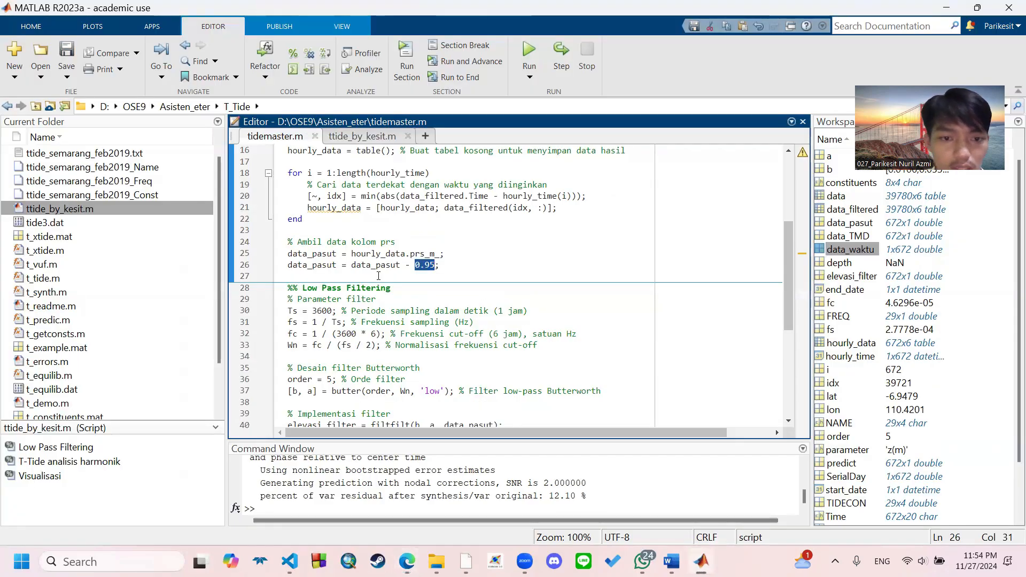
Review the Low Pass Filtering section: sampling period, sampling and cut-off frequencies, normalisation, Butterworth filter order and the filtfilt line.
{"action": "left_click_drag", "start_coordinate": [286, 287], "coordinate": [395, 291]}
{"action": "scroll", "coordinate": [381, 315], "scroll_direction": "down", "scroll_amount": 3}
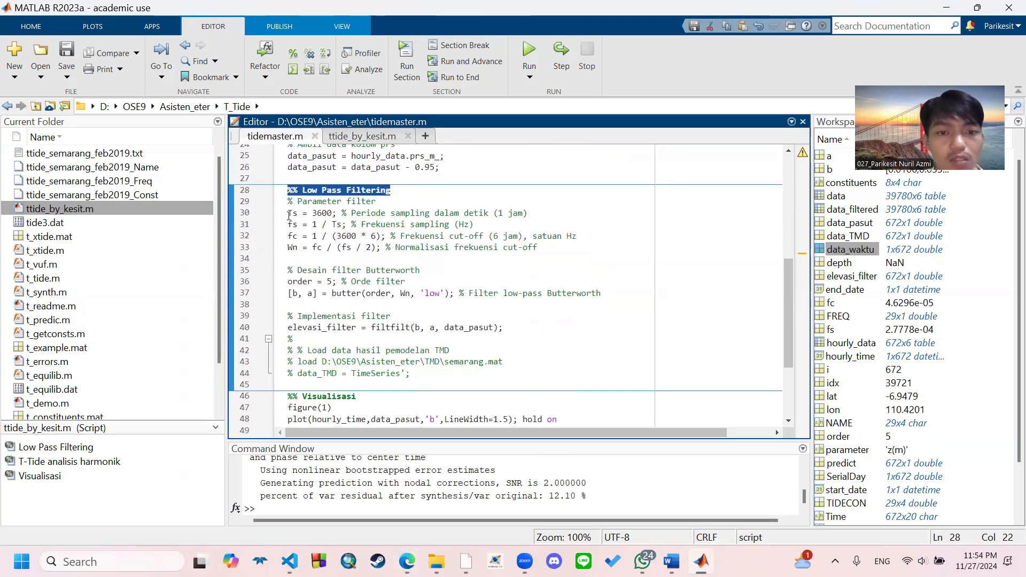
{"action": "left_click_drag", "start_coordinate": [289, 214], "coordinate": [446, 227]}
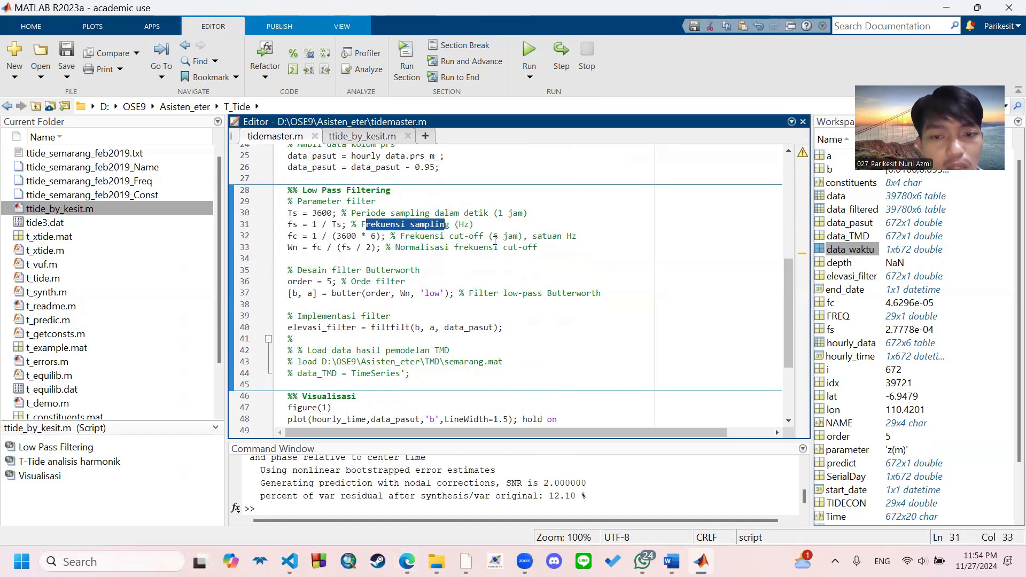
{"action": "left_click", "coordinate": [495, 237]}
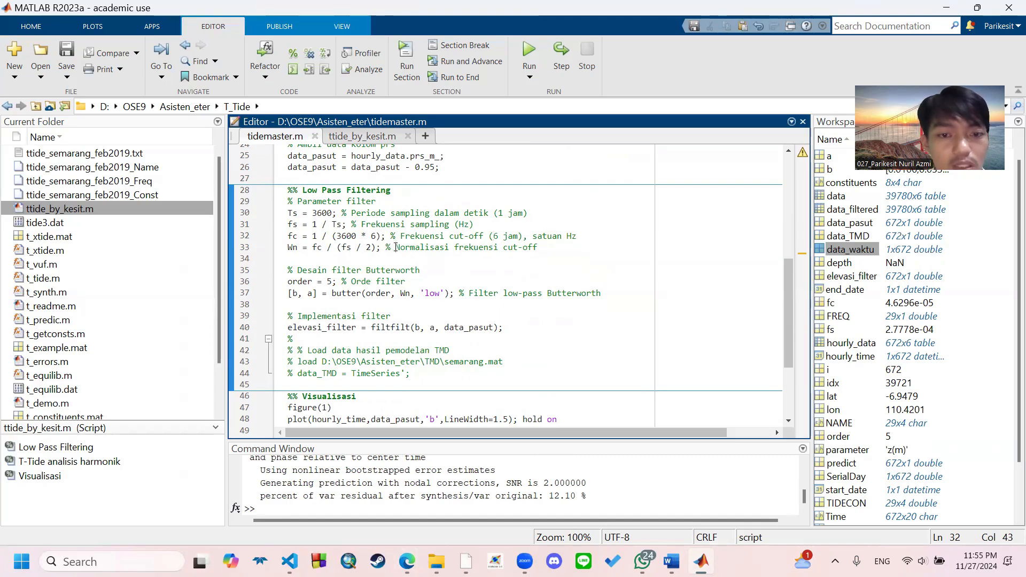
{"action": "left_click_drag", "start_coordinate": [396, 248], "coordinate": [415, 257]}
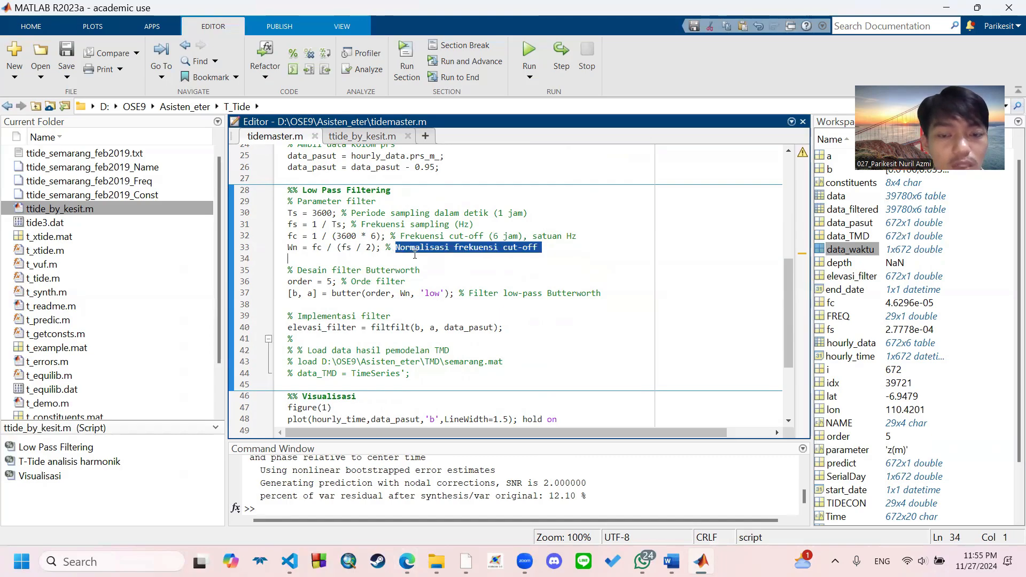
{"action": "left_click", "coordinate": [331, 293]}
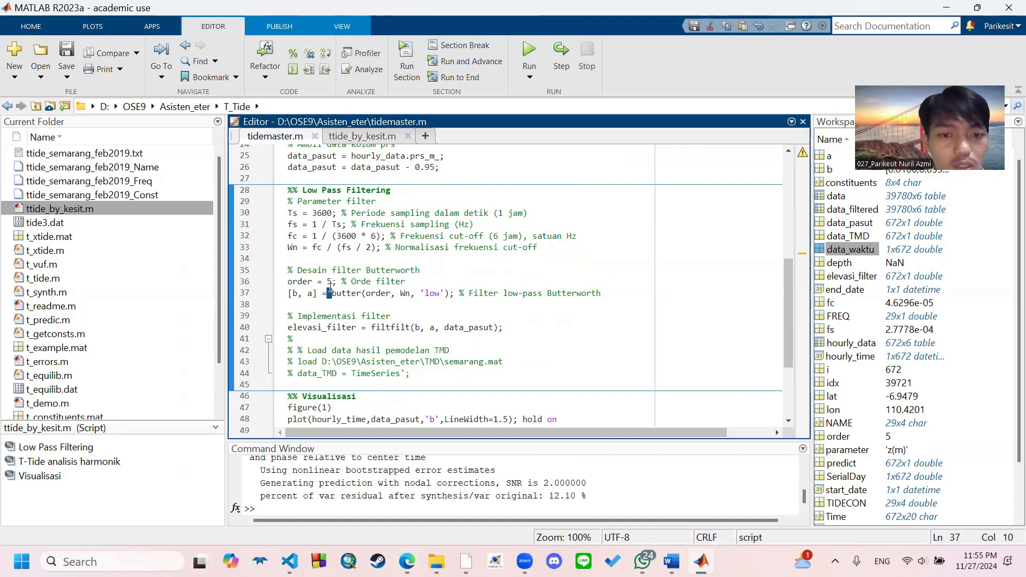
{"action": "left_click_drag", "start_coordinate": [327, 282], "coordinate": [431, 292]}
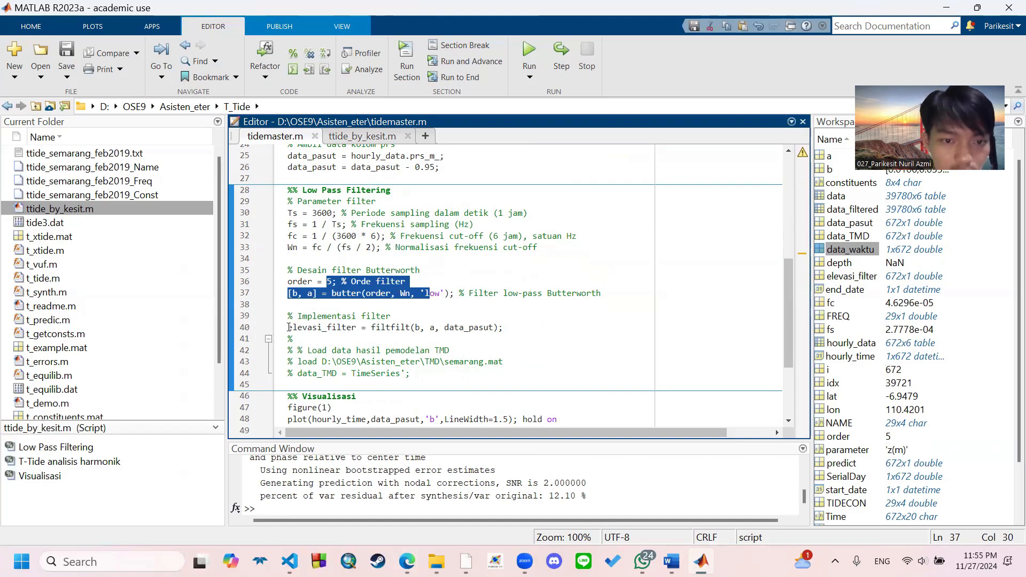
{"action": "left_click_drag", "start_coordinate": [287, 327], "coordinate": [358, 331]}
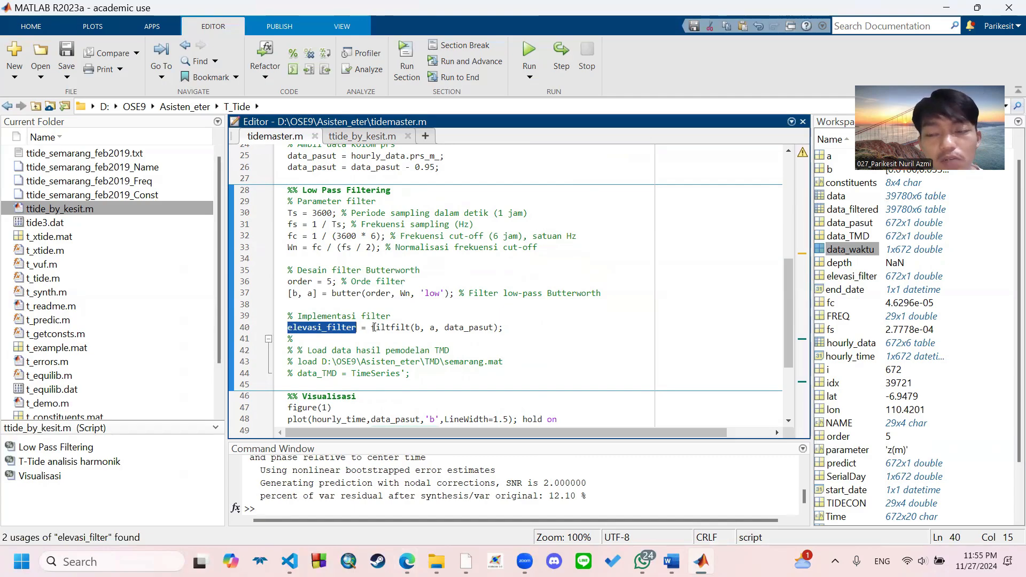
{"action": "left_click_drag", "start_coordinate": [370, 329], "coordinate": [494, 328]}
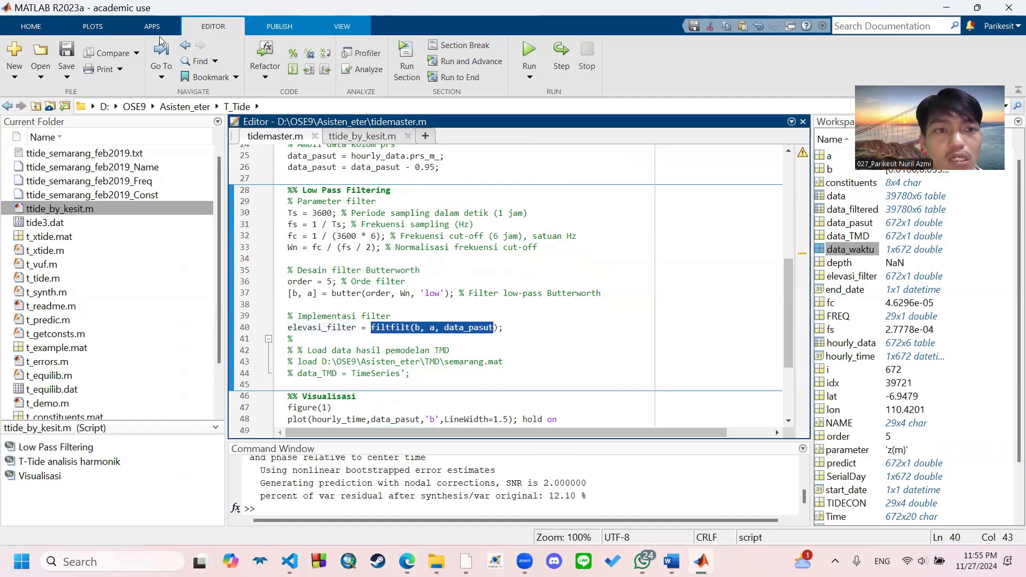
Open the list of installed add-ons and select the Signal Processing Toolbox in it.
{"action": "left_click", "coordinate": [139, 29]}
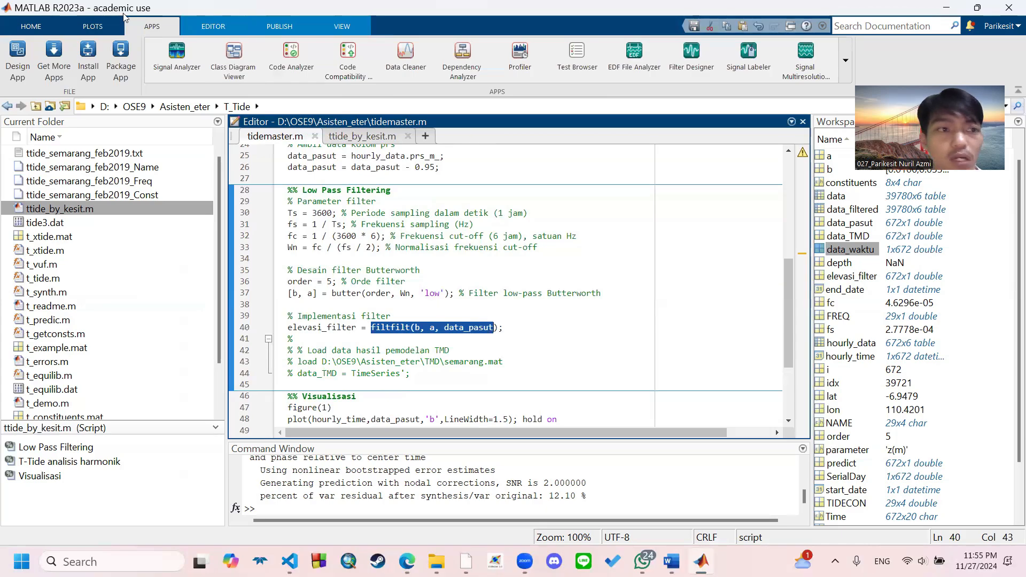
{"action": "left_click", "coordinate": [31, 25]}
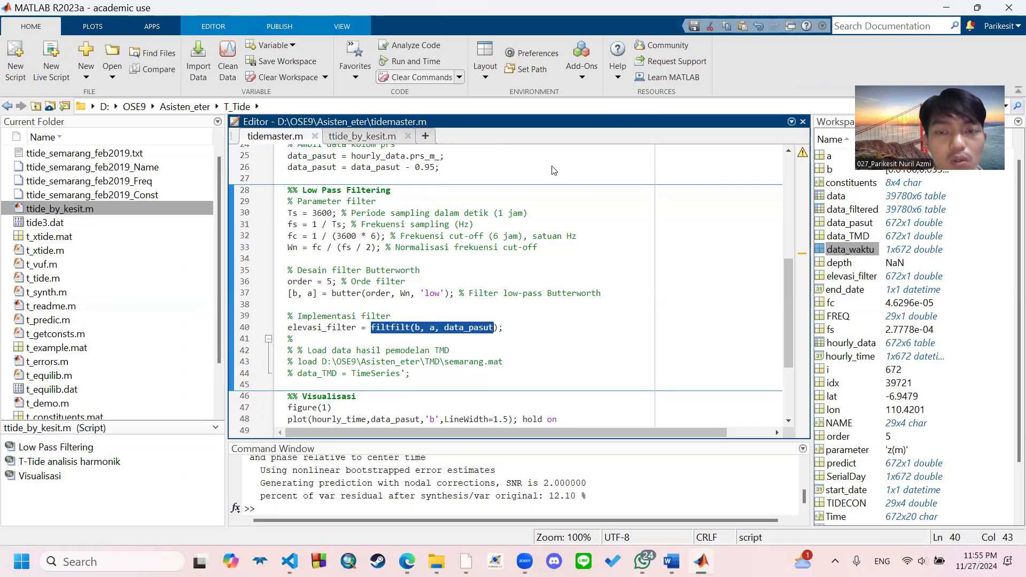
{"action": "left_click", "coordinate": [579, 51]}
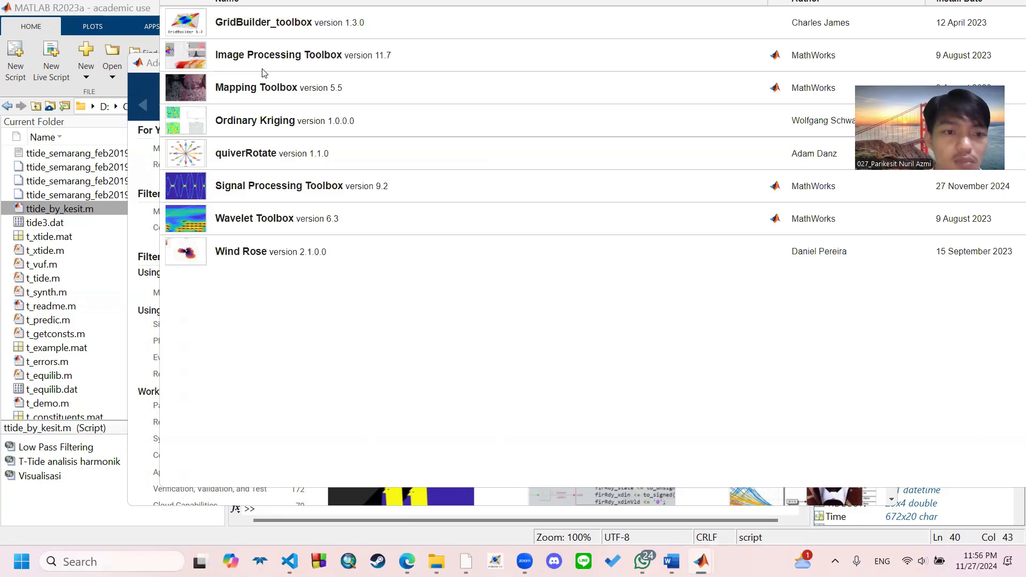
{"action": "left_click", "coordinate": [246, 189]}
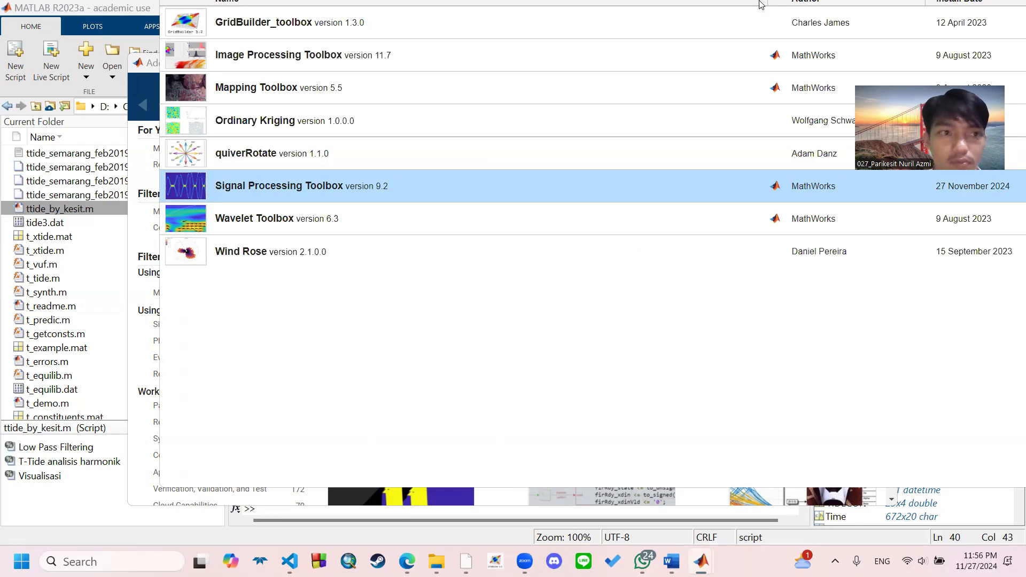
Search the Add-On Explorer for "signal processng", and close both the Add-On Explorer and the Add-On Manager.
{"action": "left_click", "coordinate": [141, 95]}
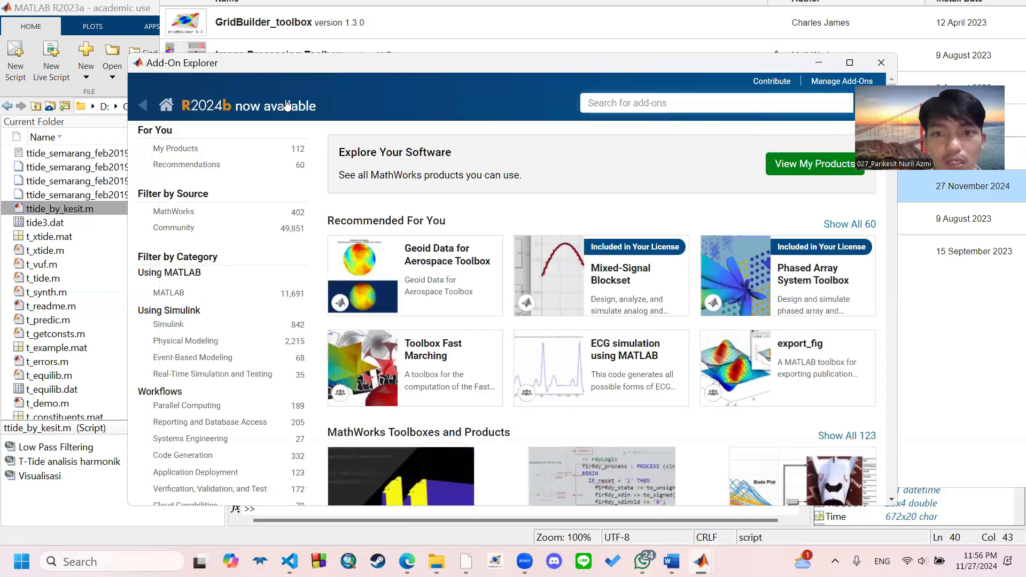
{"action": "type", "text": "signal processng"}
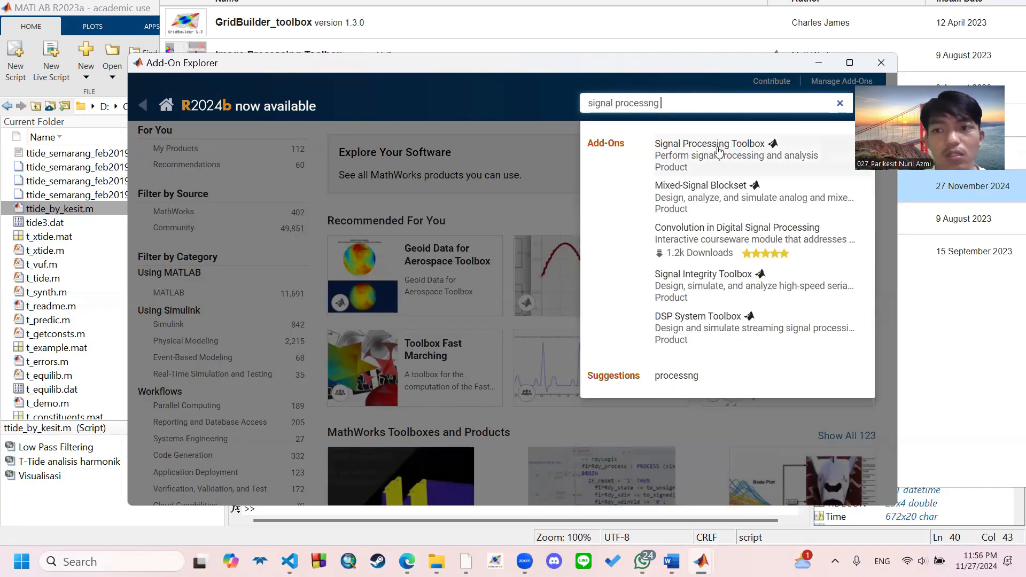
{"action": "left_click", "coordinate": [879, 64]}
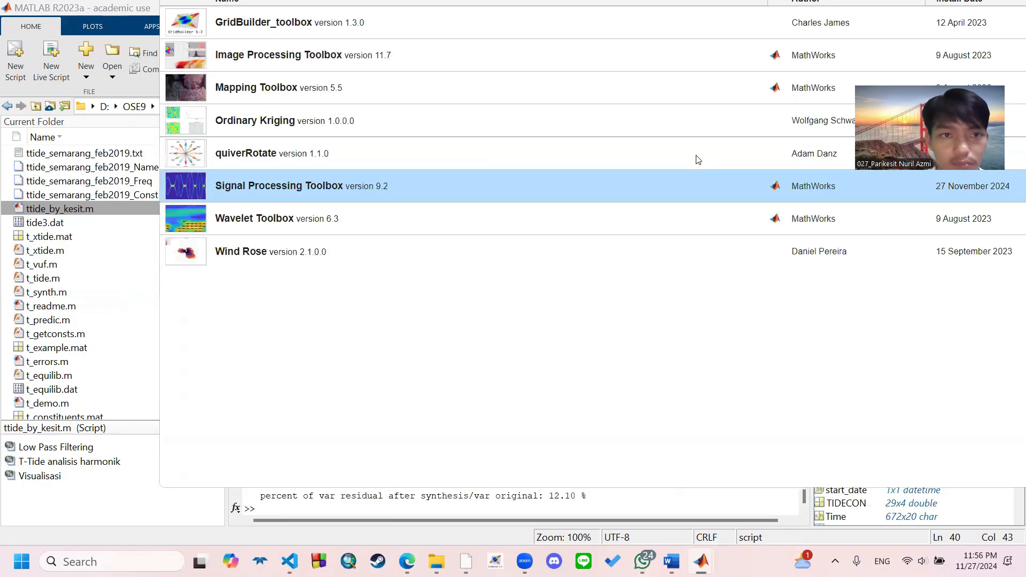
{"action": "mouse_move", "coordinate": [701, 561]}
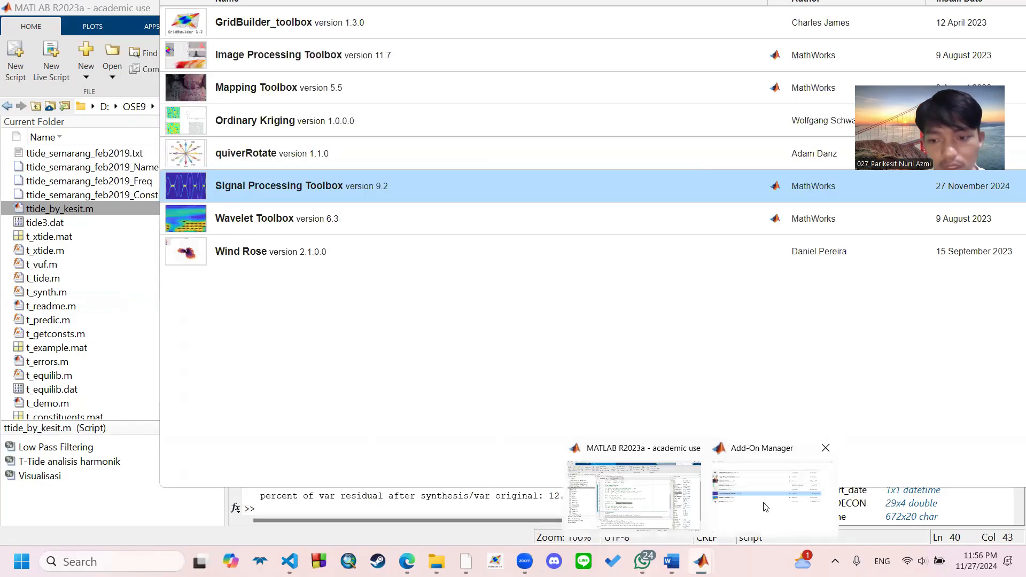
{"action": "left_click", "coordinate": [825, 450]}
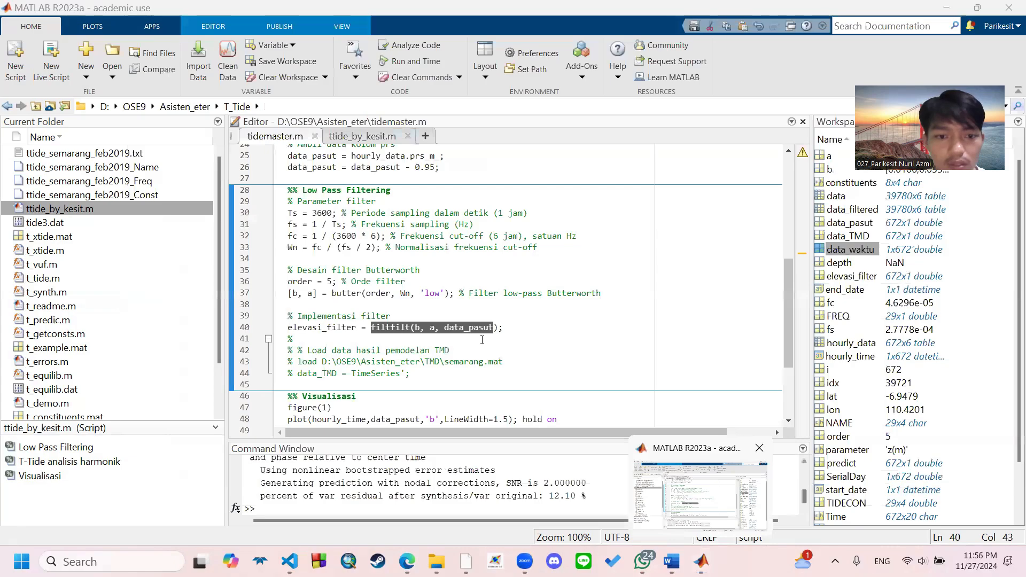
Review the Visualisasi section's plot lines for data_pasut and elevasi_filter, and return to the script's date filter section.
{"action": "left_click", "coordinate": [342, 339]}
{"action": "scroll", "coordinate": [342, 339], "scroll_direction": "down", "scroll_amount": 4}
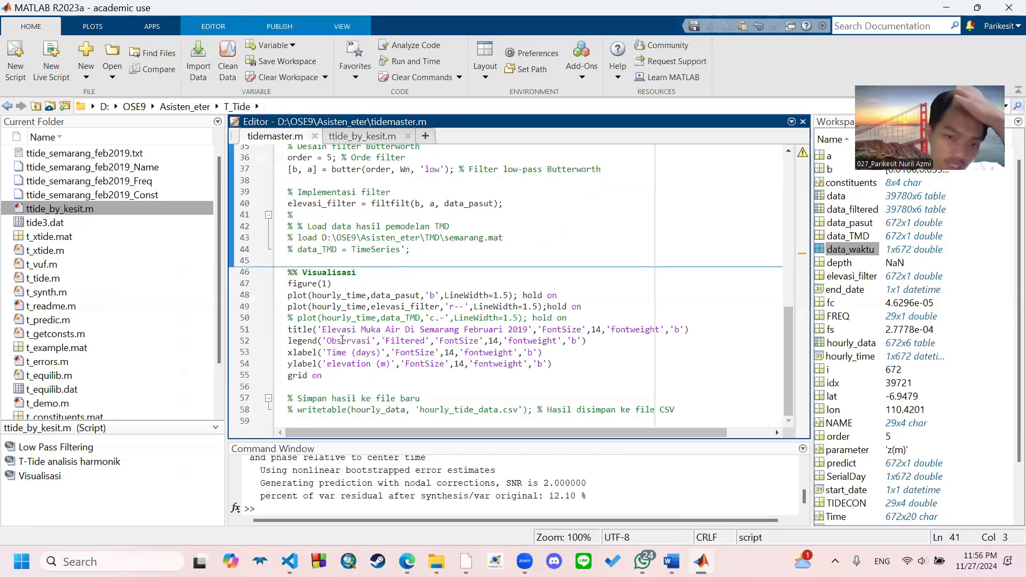
{"action": "scroll", "coordinate": [342, 339], "scroll_direction": "up", "scroll_amount": 1}
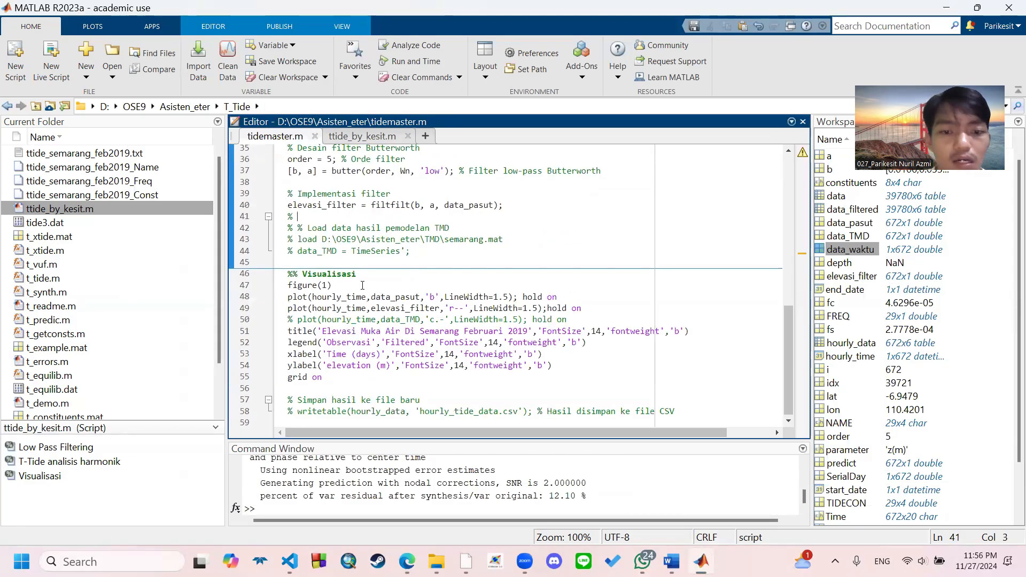
{"action": "left_click", "coordinate": [373, 297]}
{"action": "left_click_drag", "start_coordinate": [373, 297], "coordinate": [410, 290]}
{"action": "left_click", "coordinate": [407, 307]}
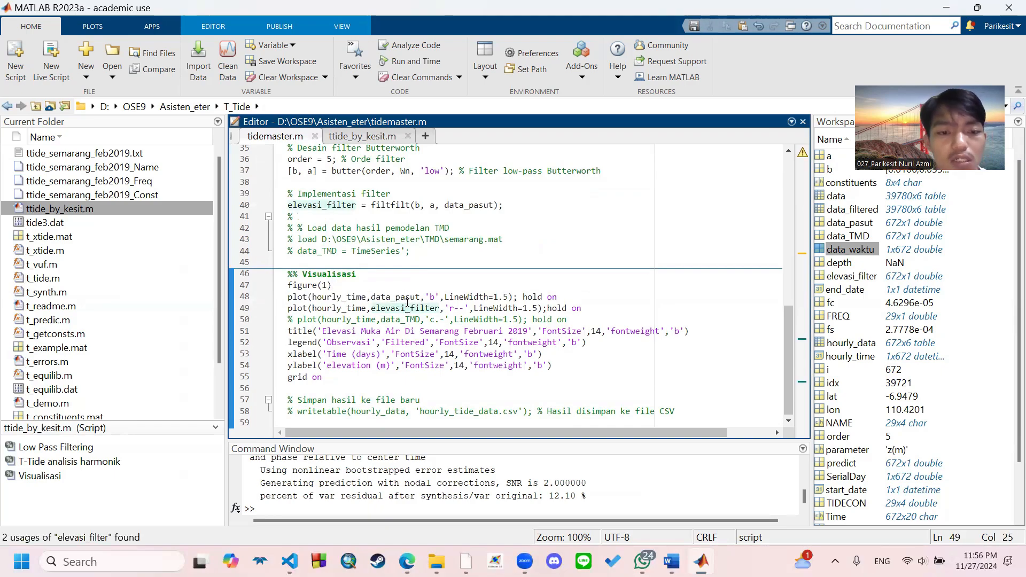
{"action": "scroll", "coordinate": [407, 303], "scroll_direction": "up", "scroll_amount": 10}
{"action": "left_click", "coordinate": [405, 256]}
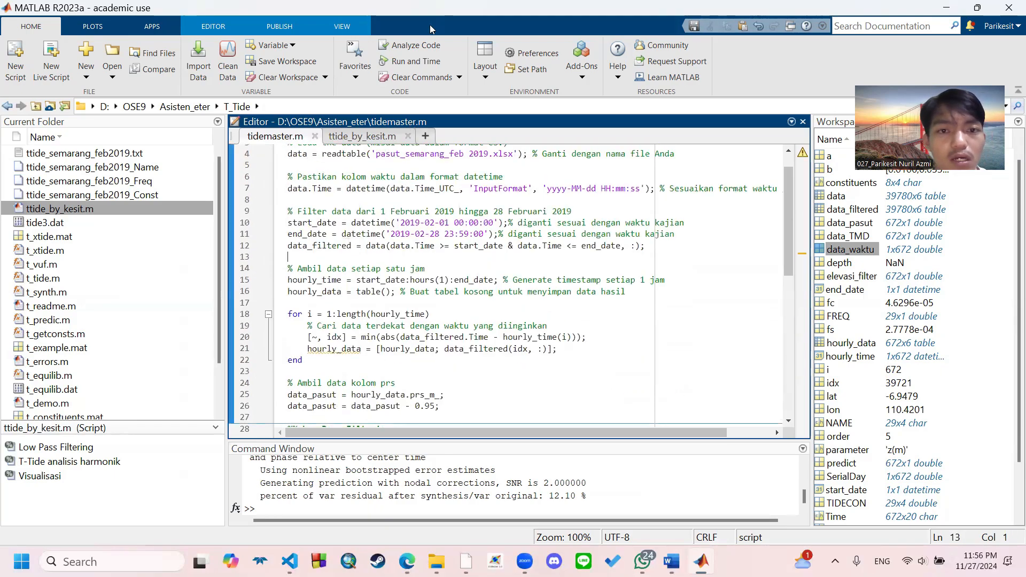
Run tidemaster.m with the current folder changed to the script's folder, view the water elevation figure maximized, and close it.
{"action": "left_click", "coordinate": [211, 31]}
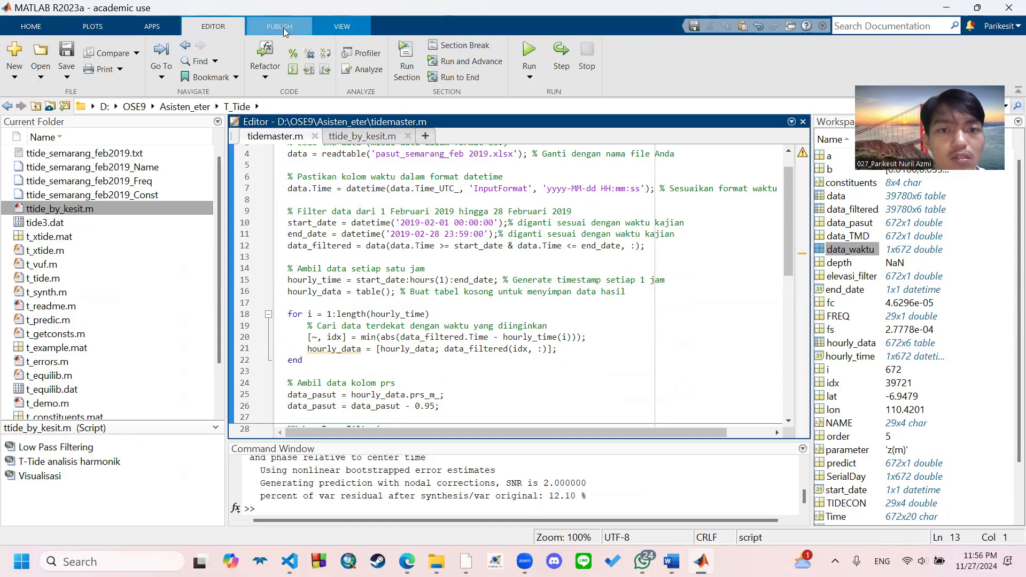
{"action": "left_click", "coordinate": [527, 54]}
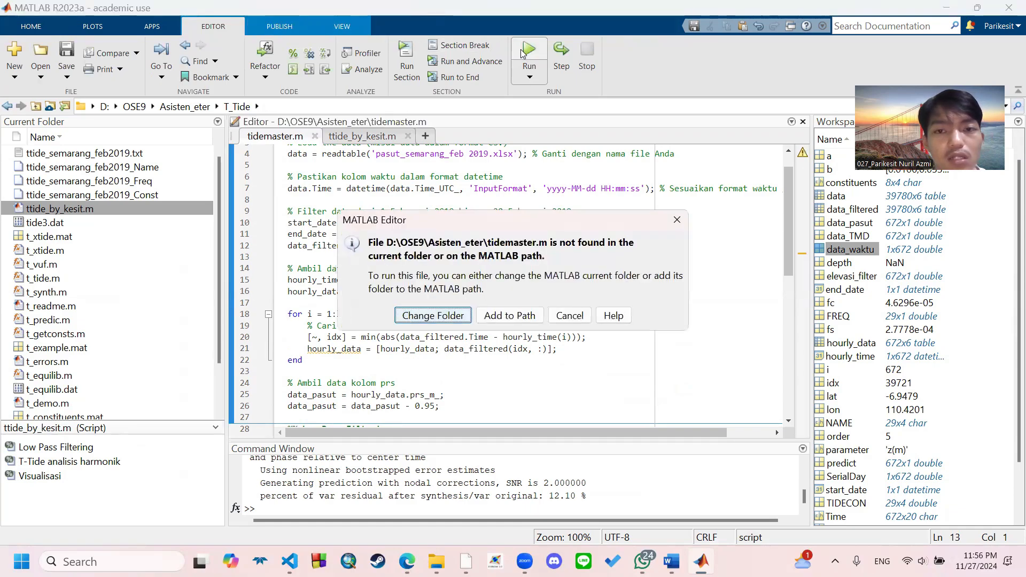
{"action": "left_click", "coordinate": [429, 314]}
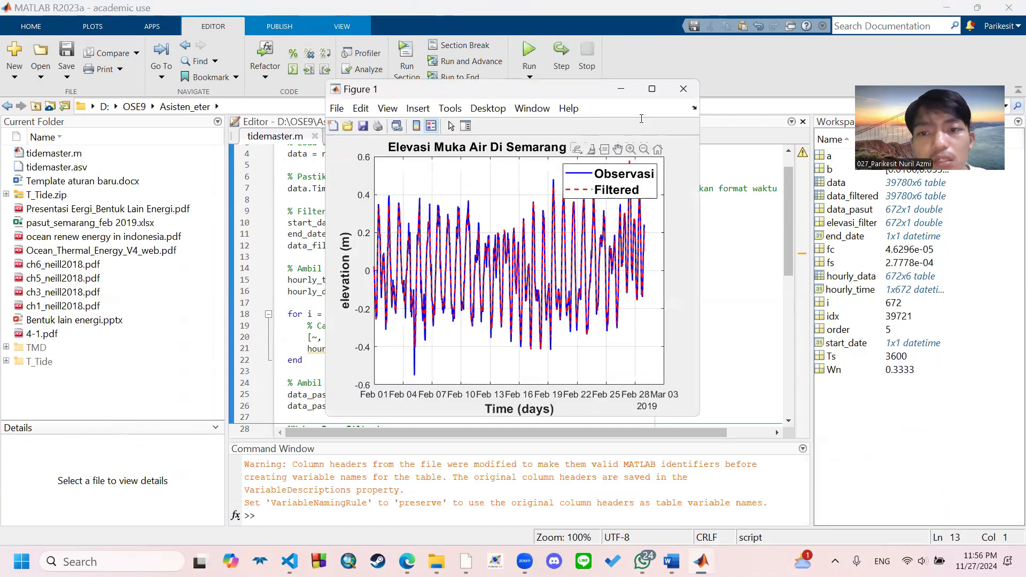
{"action": "left_click", "coordinate": [652, 89]}
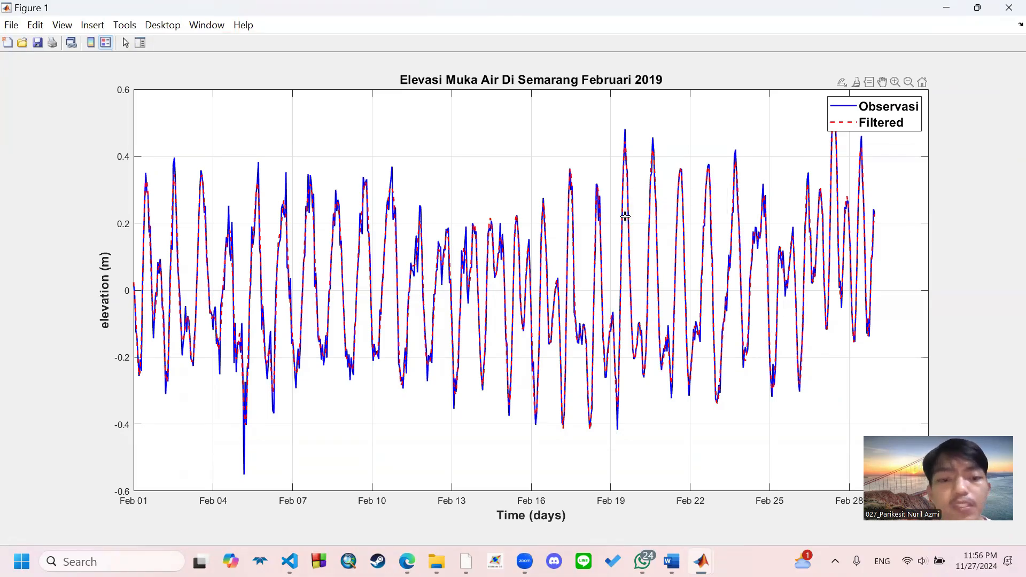
{"action": "left_click", "coordinate": [1008, 8]}
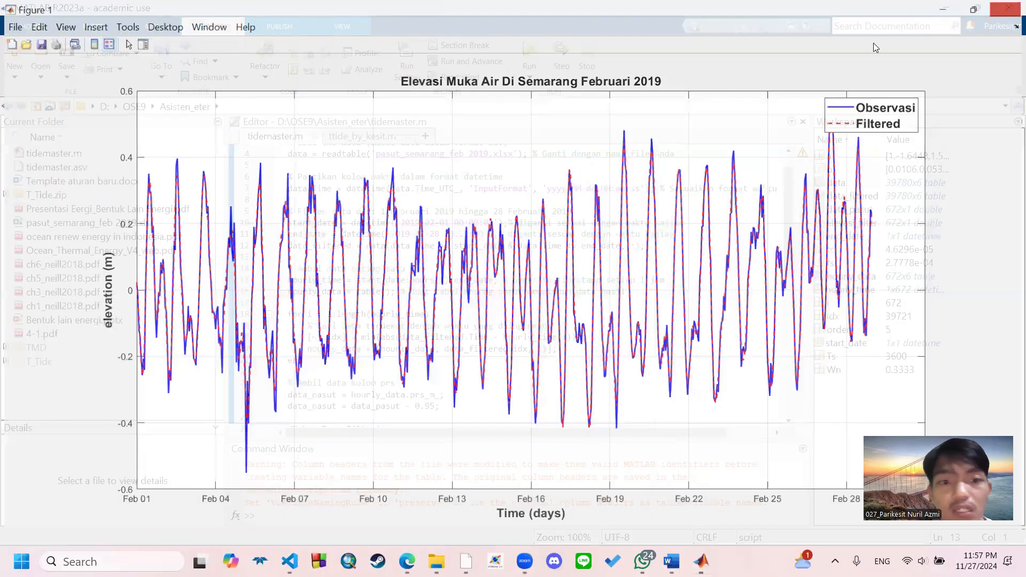
Change the cut-off period in the fc line to 12 hours, rerun the script, inspect the enlarged elevation figure and close it.
{"action": "scroll", "coordinate": [445, 317], "scroll_direction": "down", "scroll_amount": 3}
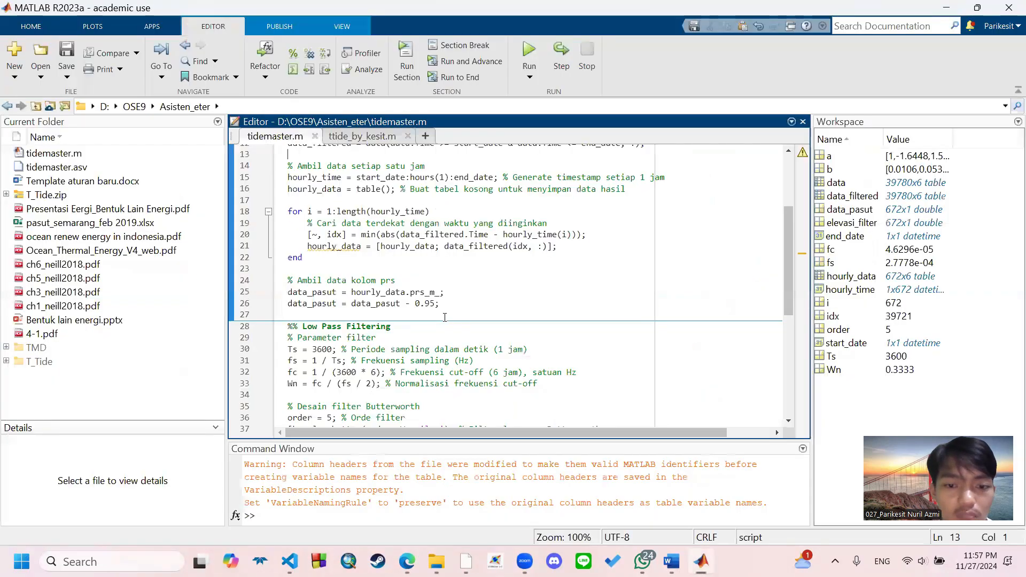
{"action": "scroll", "coordinate": [393, 338], "scroll_direction": "down", "scroll_amount": 2}
{"action": "double_click", "coordinate": [376, 312]}
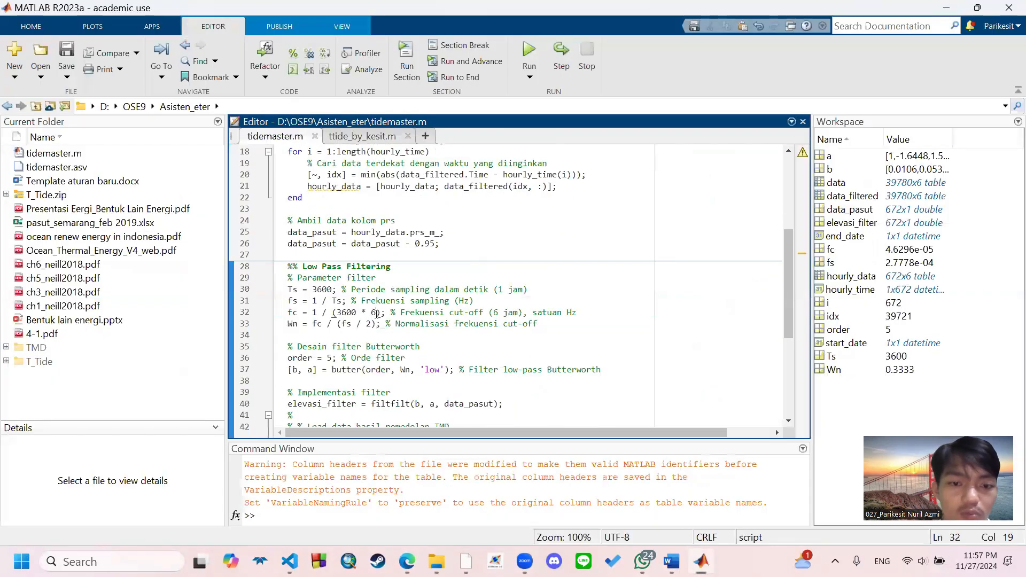
{"action": "type", "text": "12"}
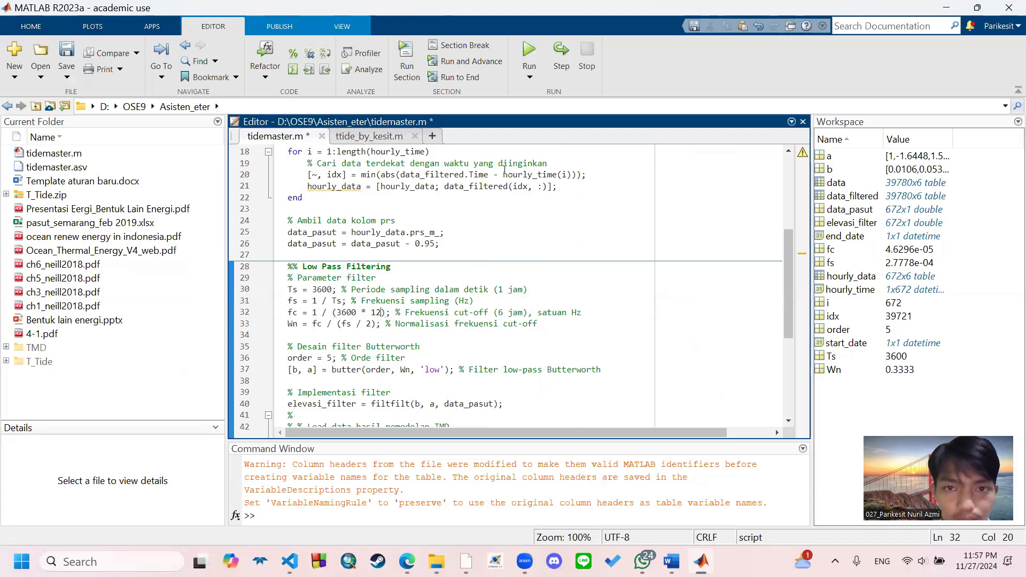
{"action": "left_click", "coordinate": [529, 50]}
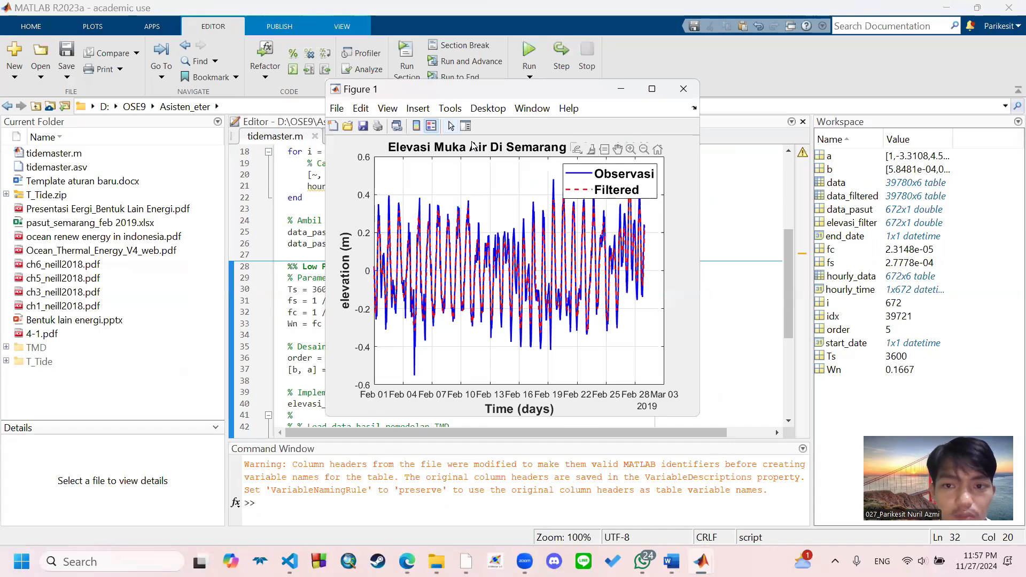
{"action": "left_click", "coordinate": [681, 204]}
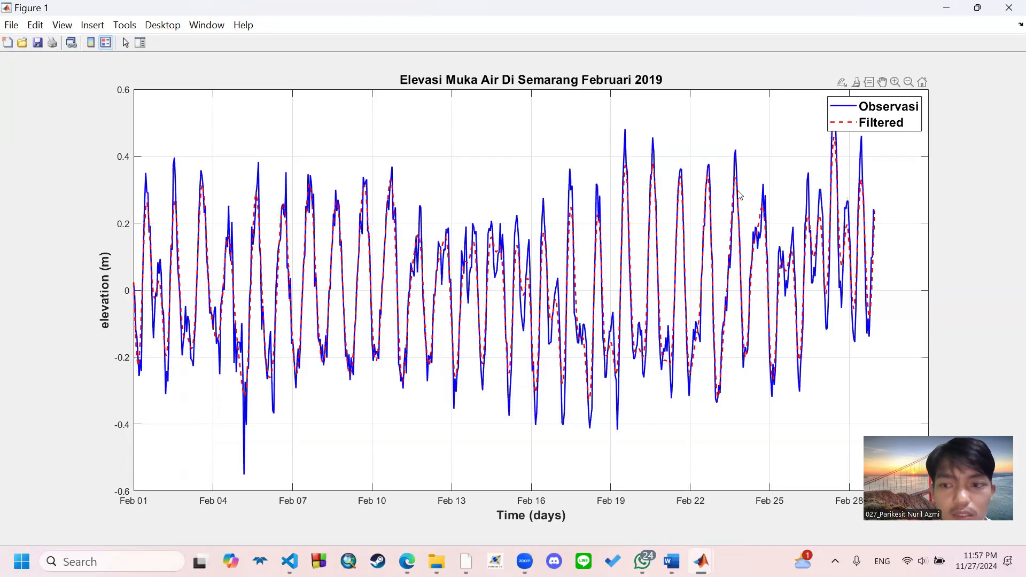
{"action": "left_click", "coordinate": [1010, 8]}
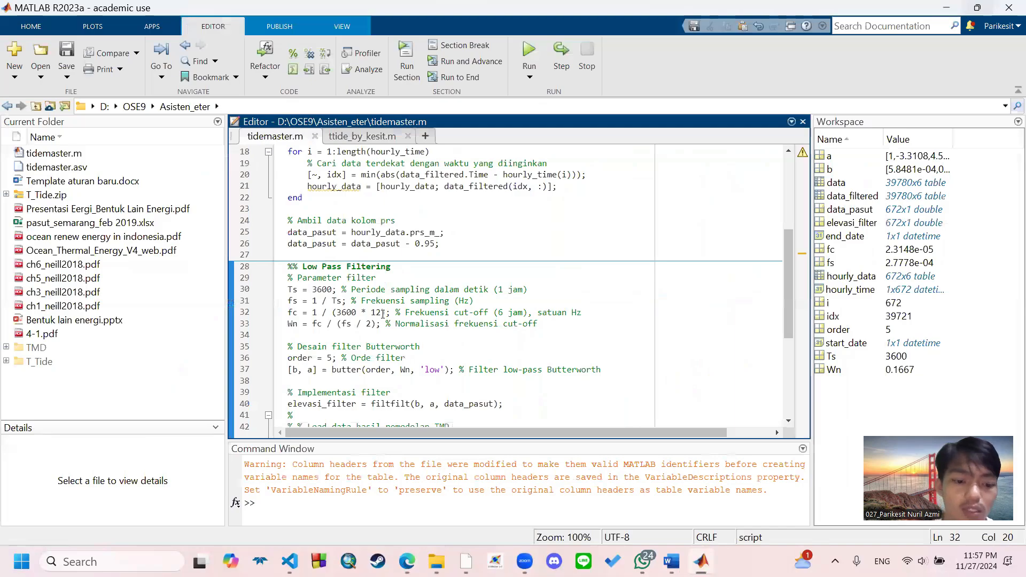
Change the cut-off period in the fc line to 24 hours, rerun the script, compare the observed and filtered curves, and close the figure.
{"action": "key", "text": "BackSpace"}
{"action": "key", "text": "BackSpace"}
{"action": "type", "text": "24"}
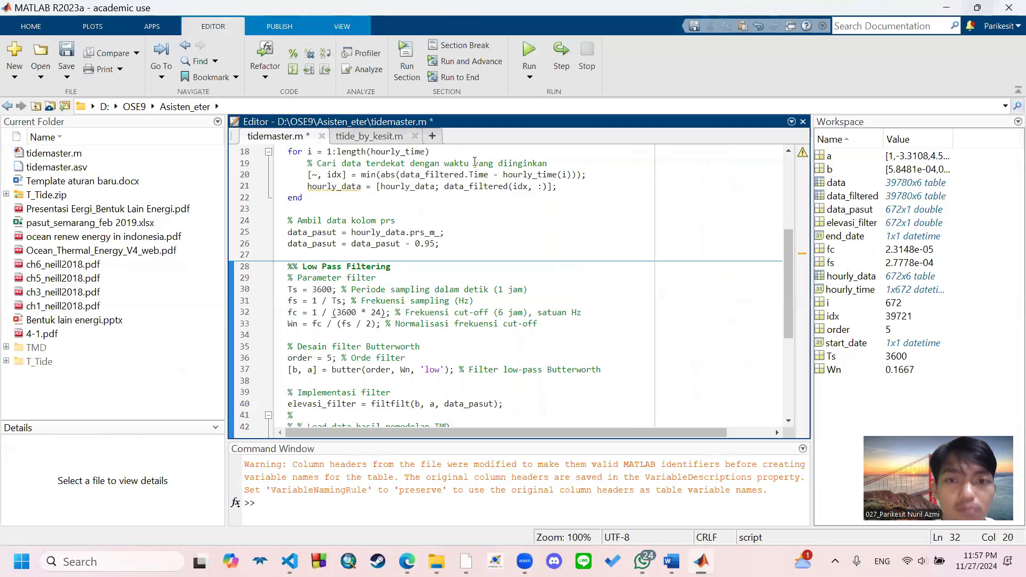
{"action": "left_click", "coordinate": [523, 39]}
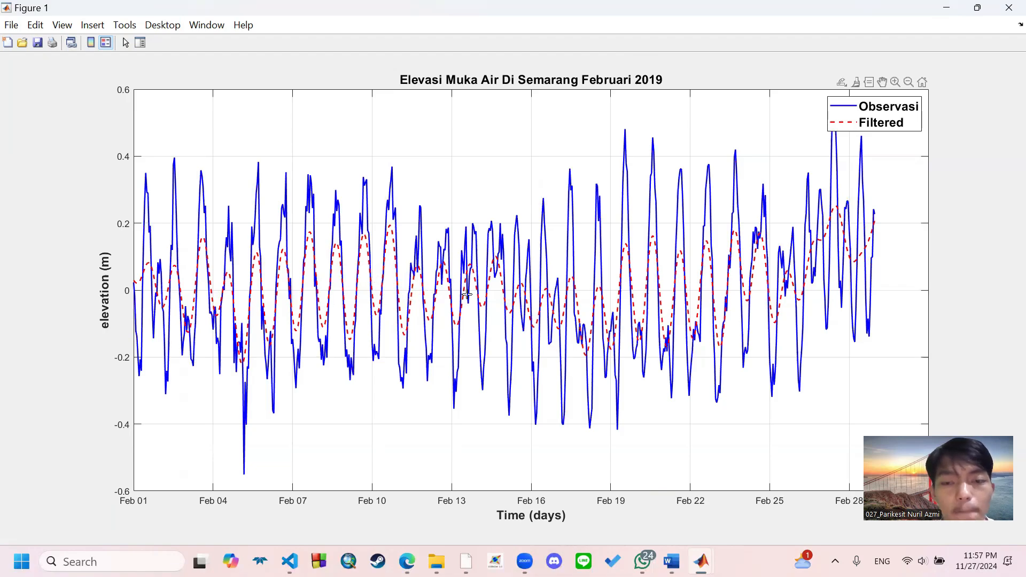
{"action": "mouse_move", "coordinate": [467, 293]}
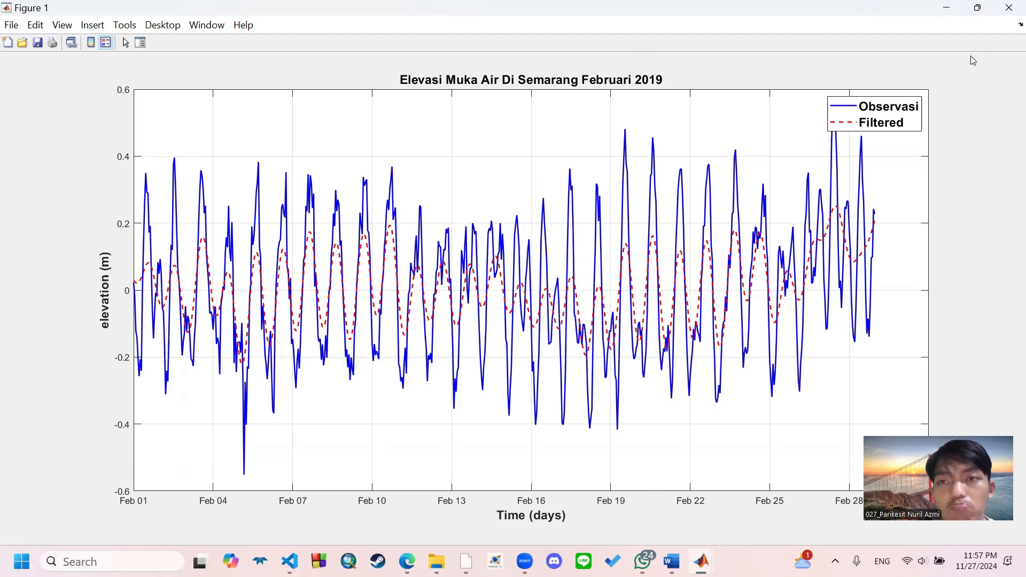
{"action": "left_click", "coordinate": [1009, 7]}
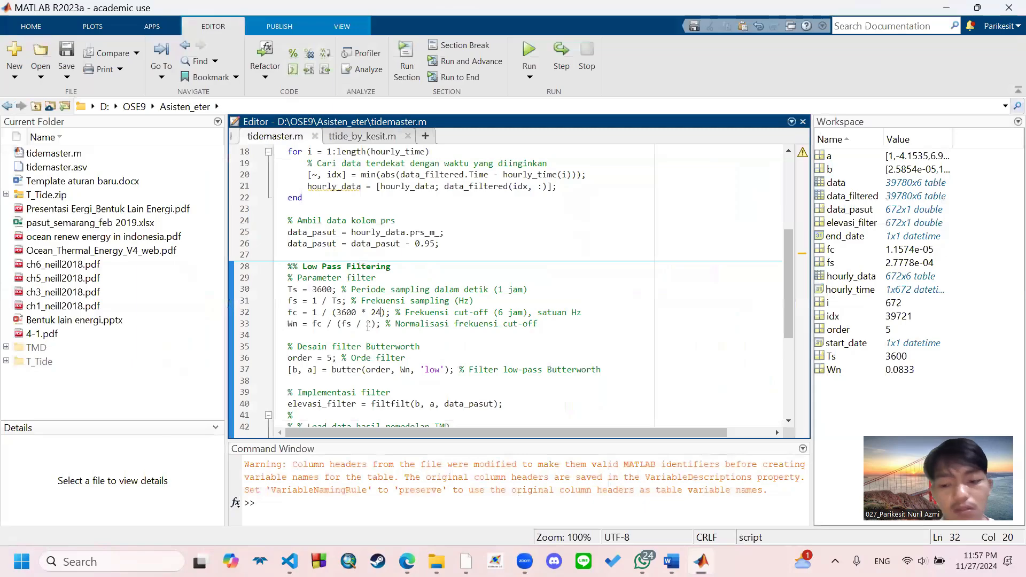
Set the cut-off period in the fc line back to 6 hours, rerun the script, view the maximized elevation figure and close it.
{"action": "key", "text": "BackSpace"}
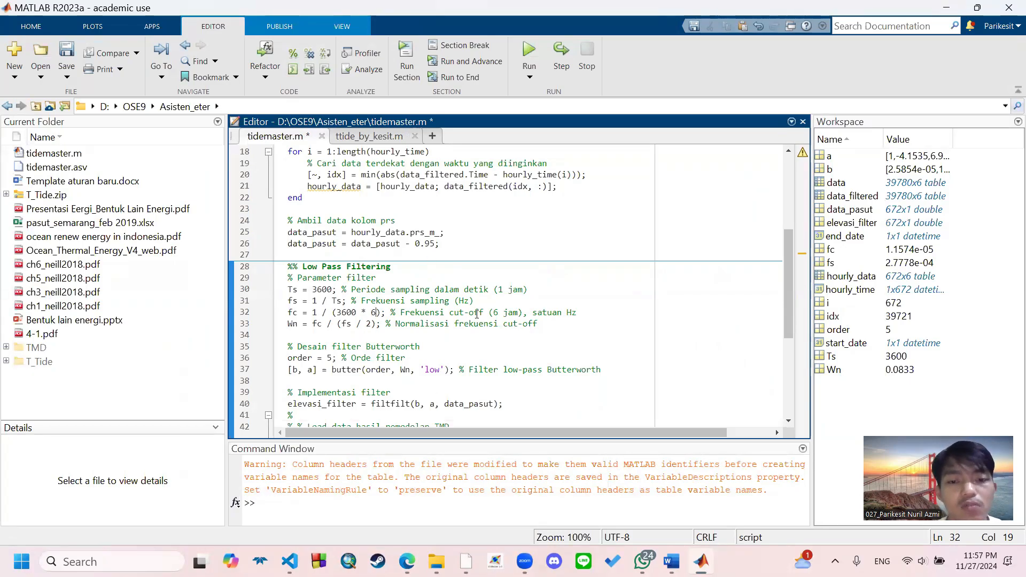
{"action": "scroll", "coordinate": [477, 314], "scroll_direction": "down", "scroll_amount": 6}
{"action": "left_click", "coordinate": [526, 51]}
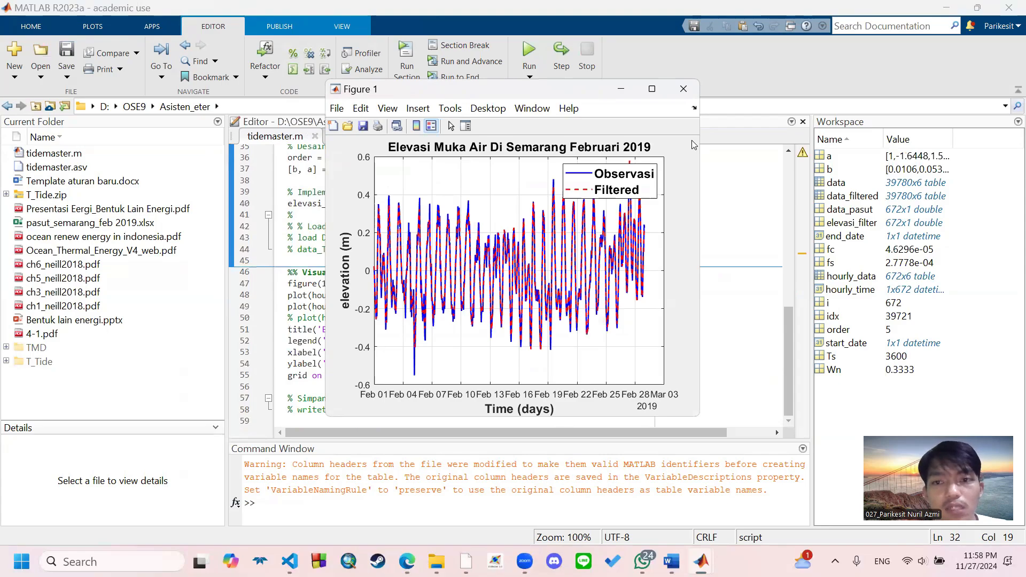
{"action": "left_click", "coordinate": [652, 89]}
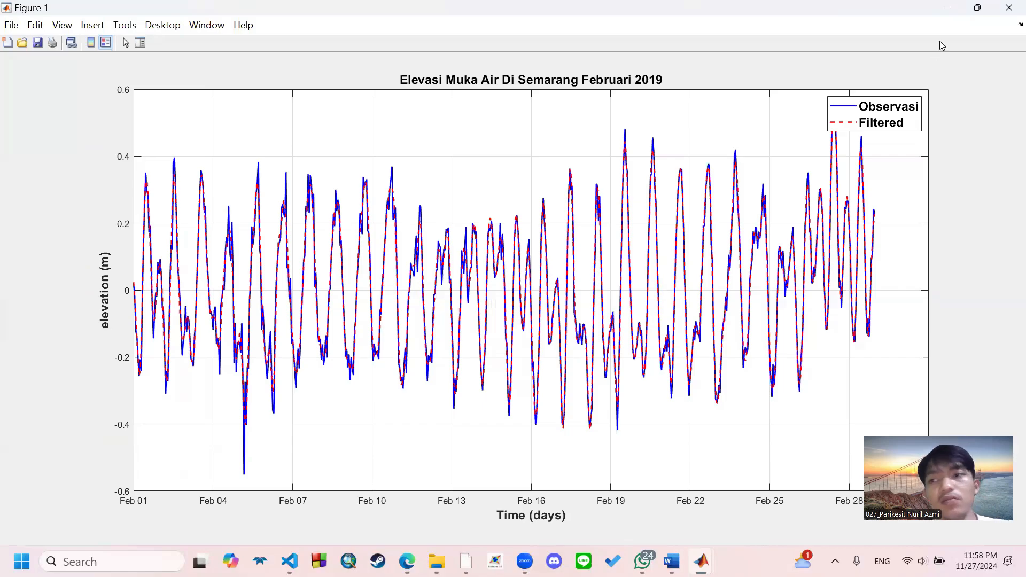
{"action": "left_click", "coordinate": [1009, 7]}
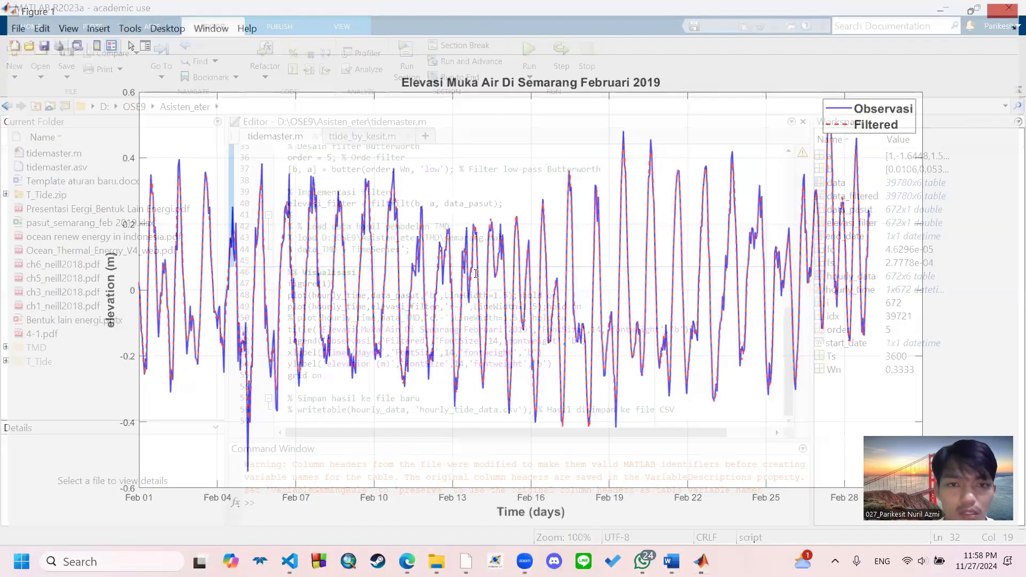